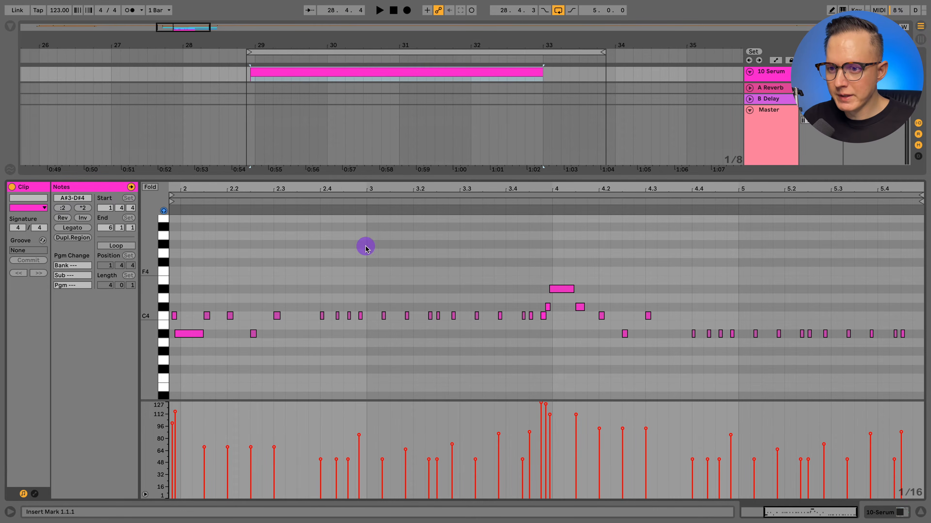
# - Examine the note timing, pitches and velocities in the 10 Serum MIDI clip between bars 2 and 5
pyautogui.moveTo(351, 187); pyautogui.dragTo(351, 229)
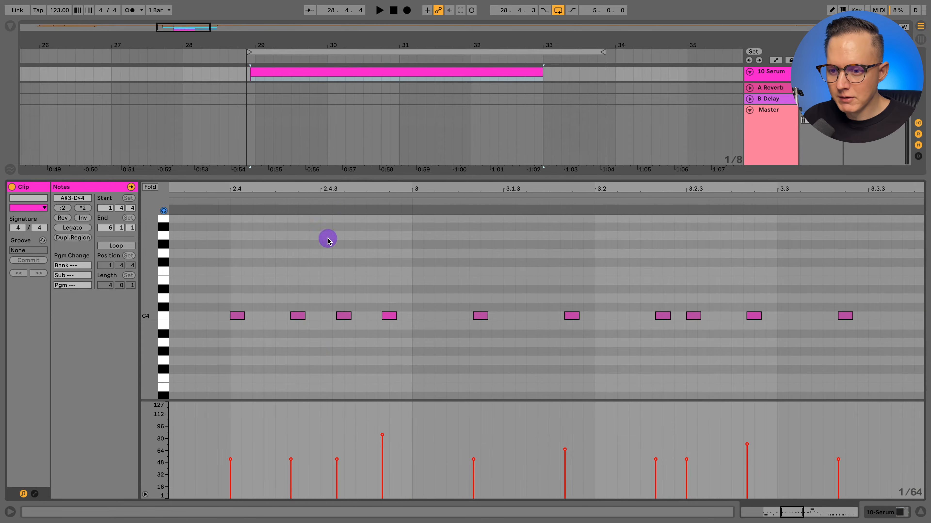
pyautogui.moveTo(351, 190); pyautogui.dragTo(350, 128)
pyautogui.moveTo(458, 189)
pyautogui.mouseDown()
pyautogui.moveTo(458, 220)
pyautogui.moveTo(458, 199)
pyautogui.mouseUp()
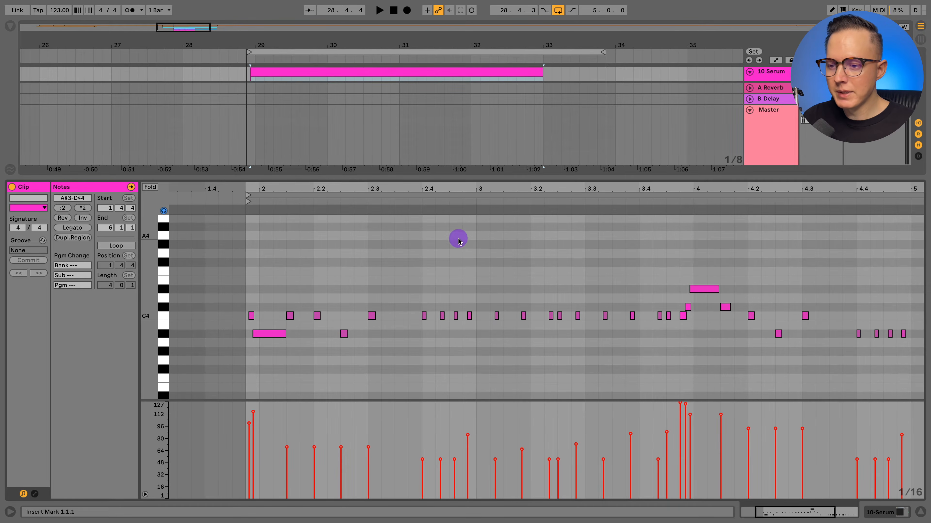
pyautogui.hscroll(2, 480, 285)
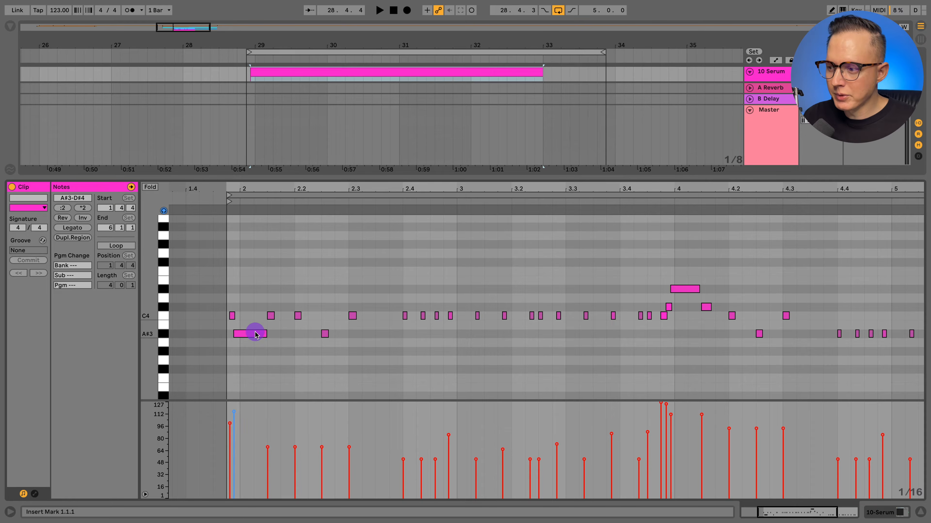
pyautogui.hscroll(3, 367, 345)
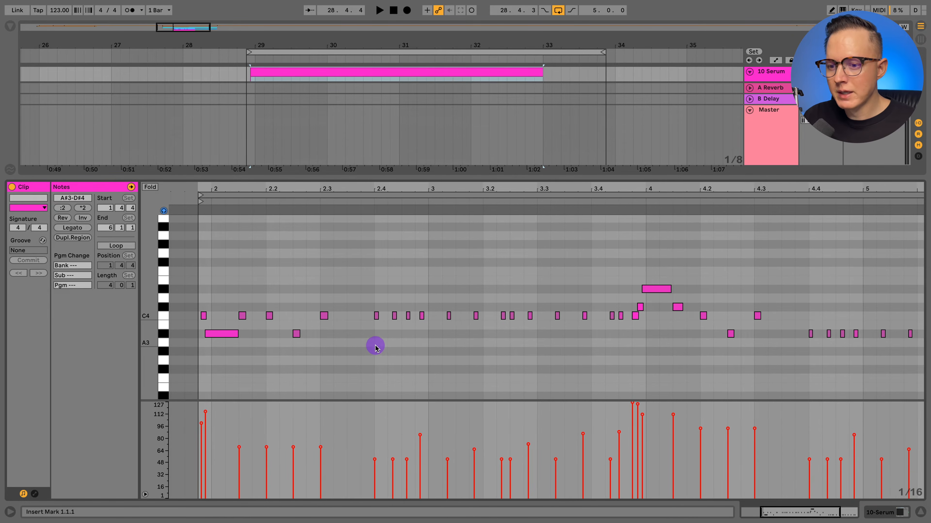
pyautogui.hscroll(3, 375, 345)
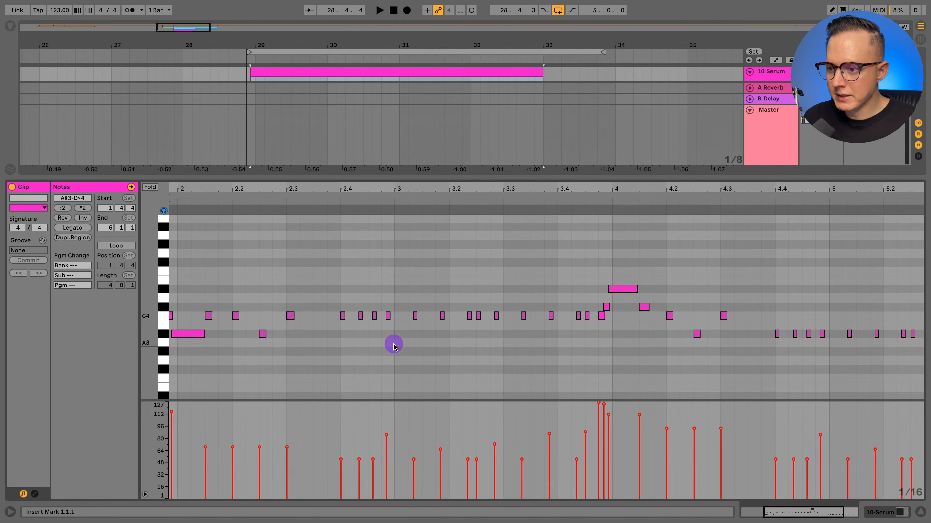
pyautogui.hscroll(3, 346, 356)
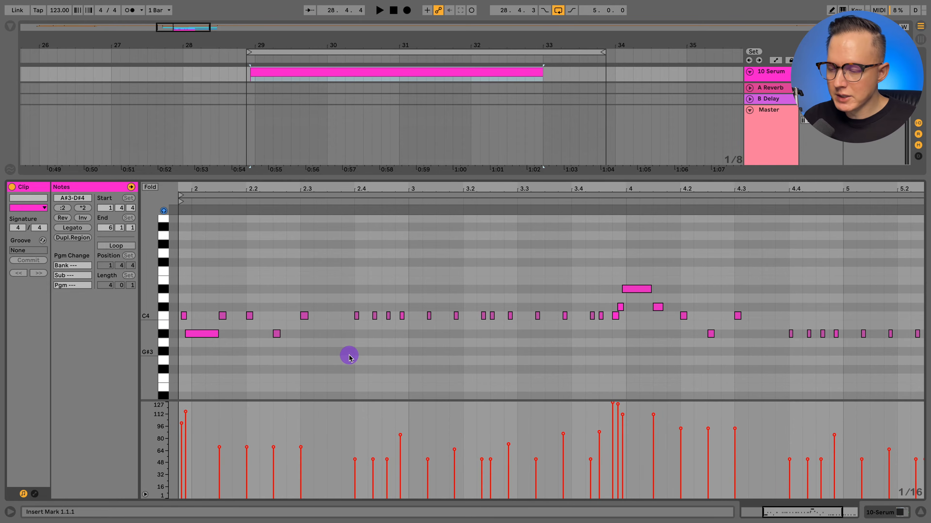
# - Close the clip's note editor, show the Macro 1 automation in the arrangement and play the 10 Serum part from 29.4.1
pyautogui.click(921, 513)
pyautogui.click(477, 283)
pyautogui.press('a')
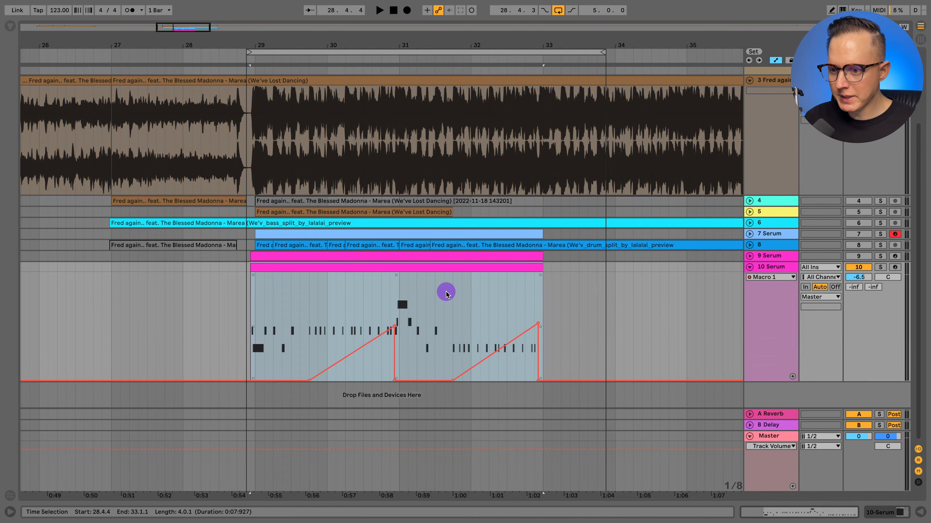
pyautogui.moveTo(409, 39); pyautogui.dragTo(406, 43)
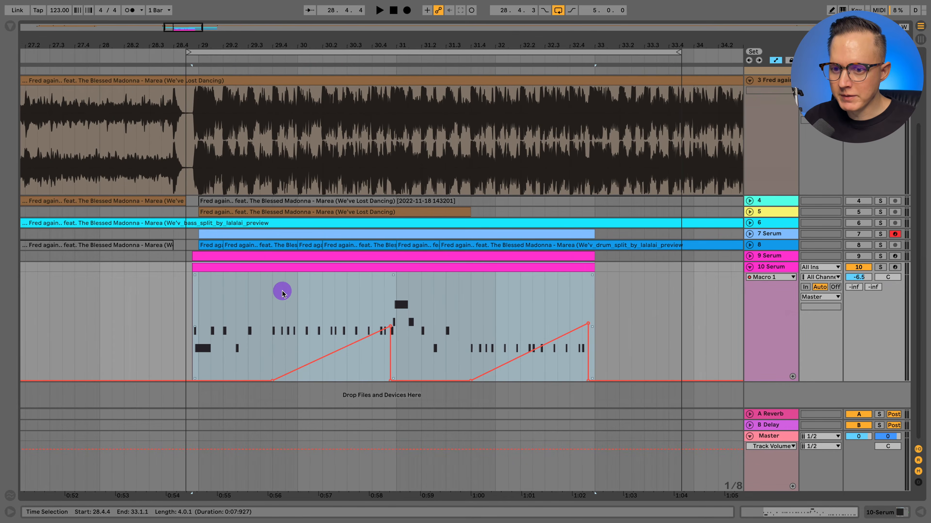
pyautogui.click(272, 332)
pyautogui.press('space')
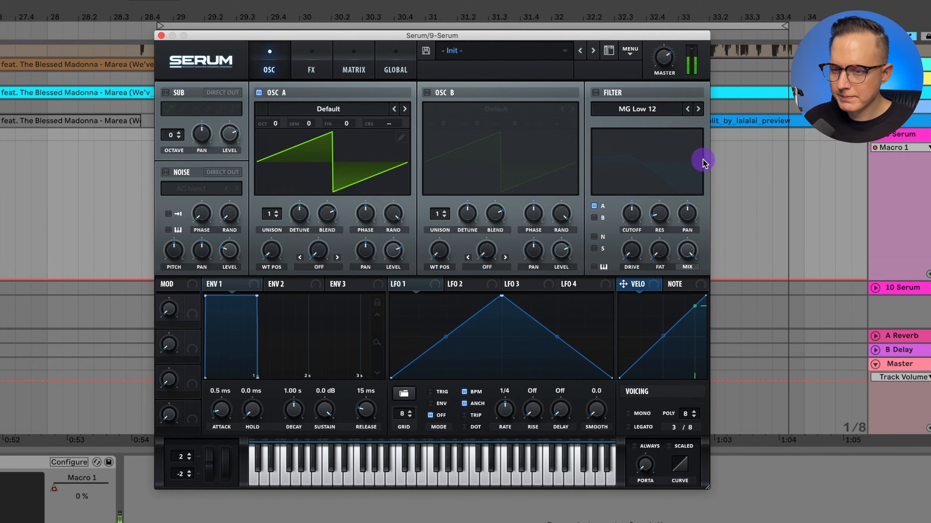
# - Set the attack of envelope 1 to 7.4 ms on the 9 Serum synth
pyautogui.moveTo(222, 412); pyautogui.dragTo(225, 411)
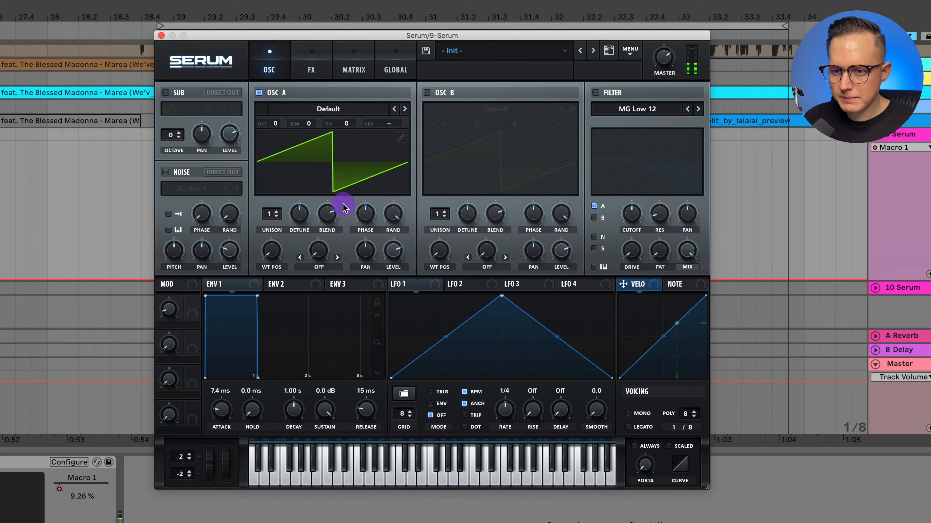
# - Load the Analog wavetable SawRounded into oscillator A and raise its wavetable position to a brighter, more saw-like shape
pyautogui.click(314, 110)
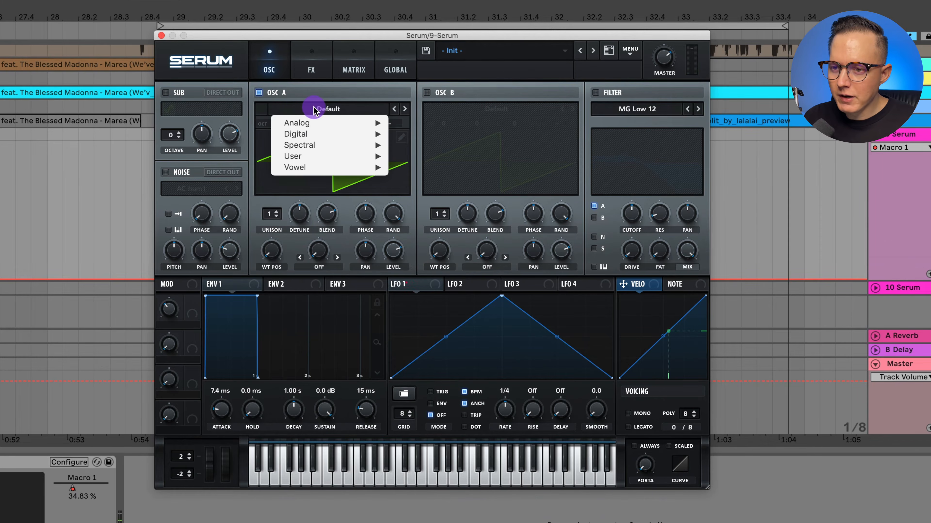
pyautogui.moveTo(374, 123)
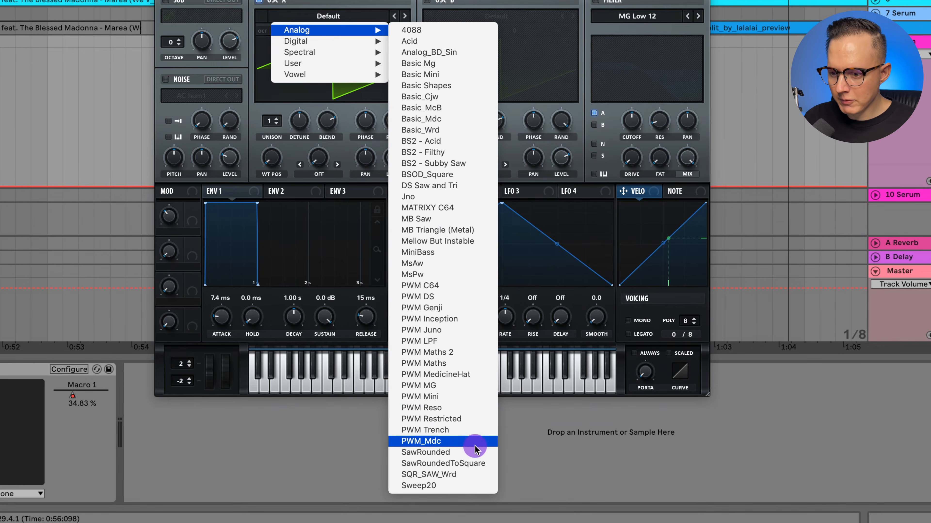
pyautogui.click(473, 453)
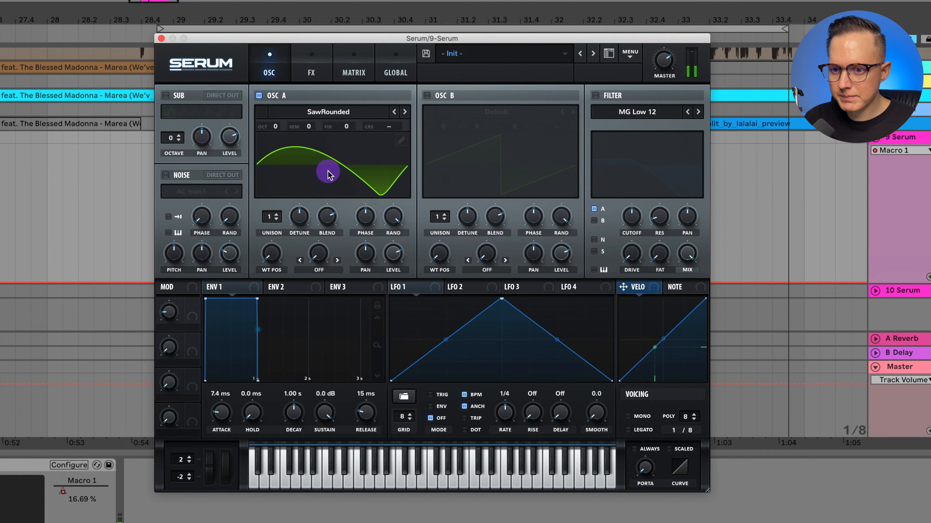
pyautogui.moveTo(273, 258)
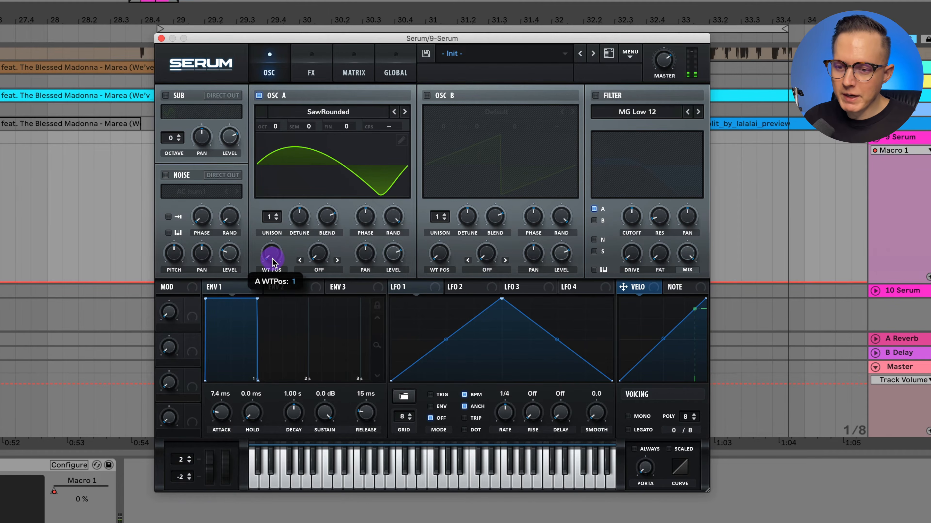
pyautogui.moveTo(273, 257); pyautogui.dragTo(287, 186)
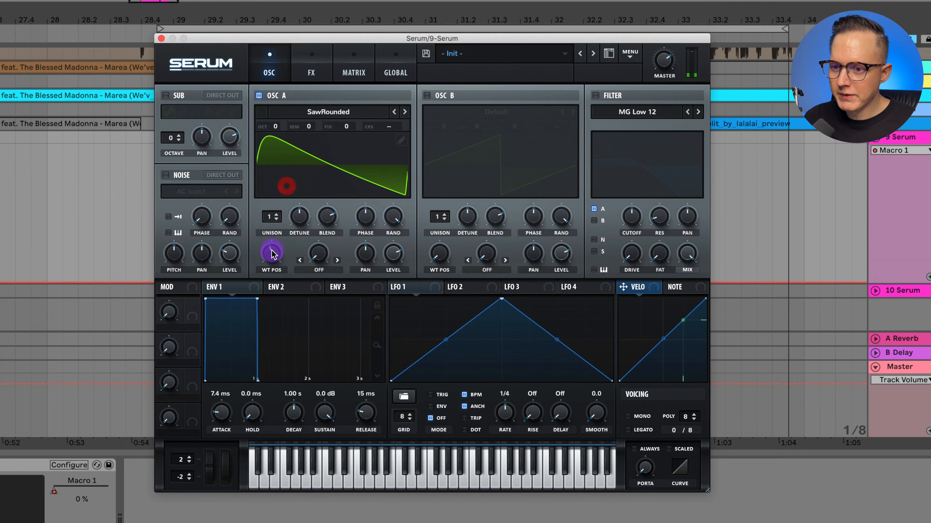
# - Enable oscillator B and load the Analog wavetable Basic Shapes into it
pyautogui.click(427, 96)
pyautogui.click(496, 111)
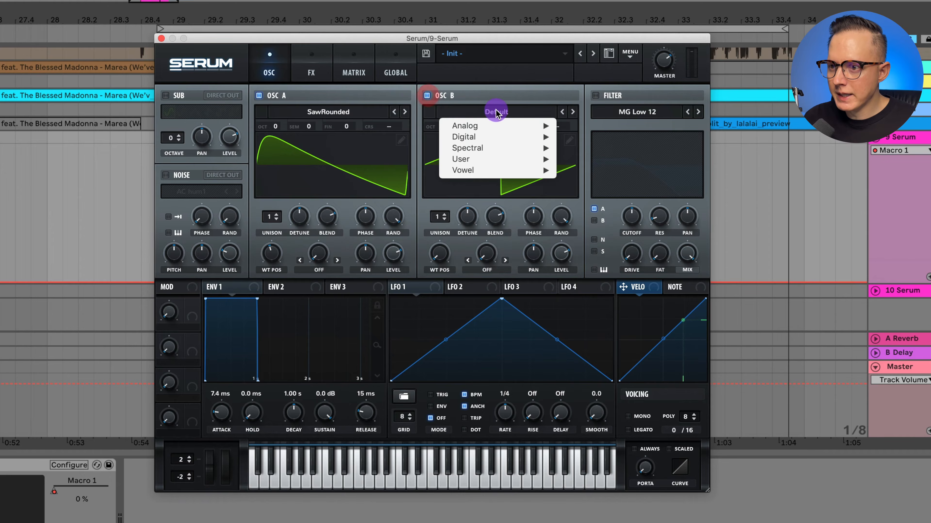
pyautogui.moveTo(500, 128)
pyautogui.click(615, 179)
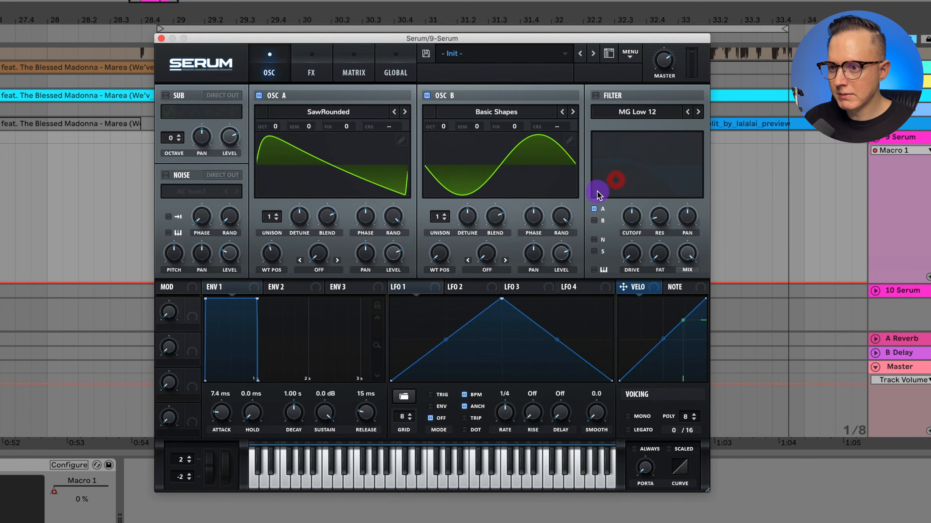
# - Set oscillator B's warp mode to Sync and raise its amount to about one and a half cycles, with oscillator A temporarily off
pyautogui.click(487, 270)
pyautogui.click(495, 293)
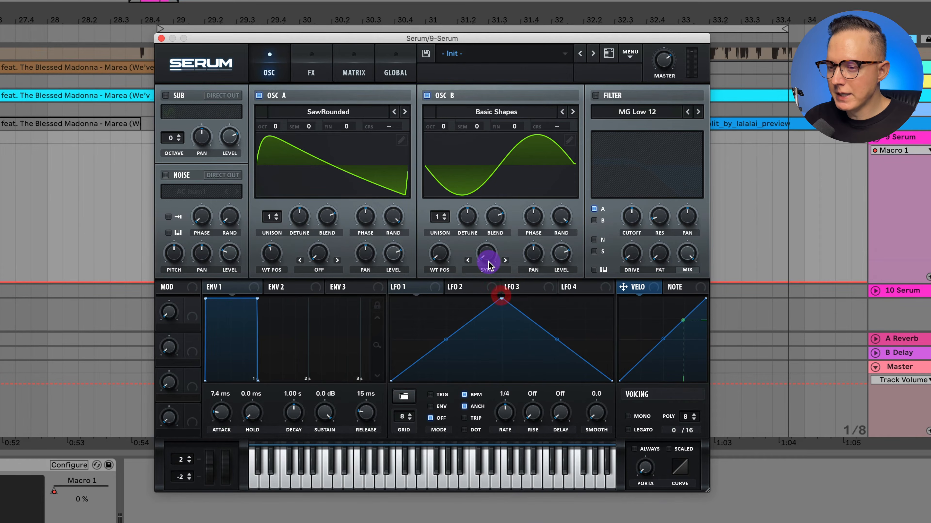
pyautogui.moveTo(489, 256); pyautogui.dragTo(491, 234)
pyautogui.click(271, 98)
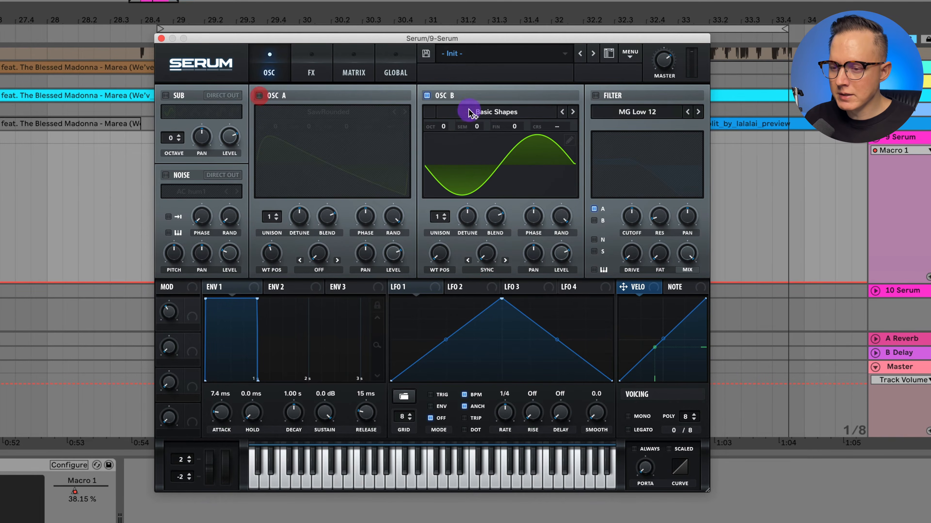
pyautogui.moveTo(488, 261); pyautogui.dragTo(494, 225)
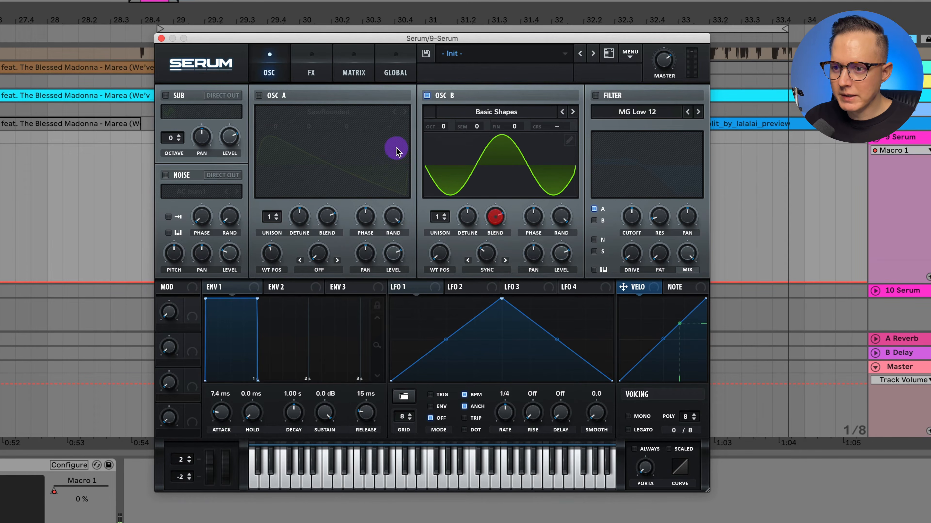
pyautogui.click(258, 96)
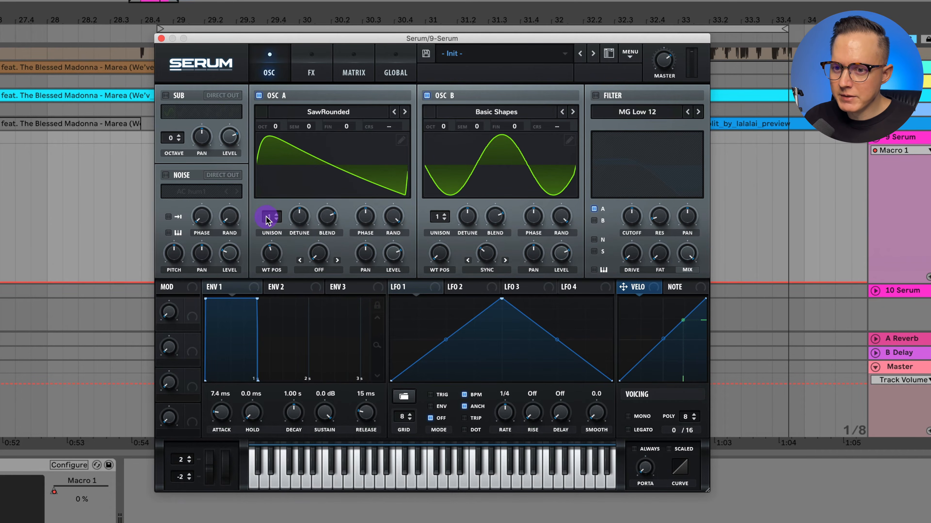
# - Set unison to 7 voices on oscillator A and 5 voices on oscillator B, and lower the detune on both
pyautogui.moveTo(267, 220); pyautogui.dragTo(275, 215)
pyautogui.moveTo(278, 183); pyautogui.dragTo(278, 184)
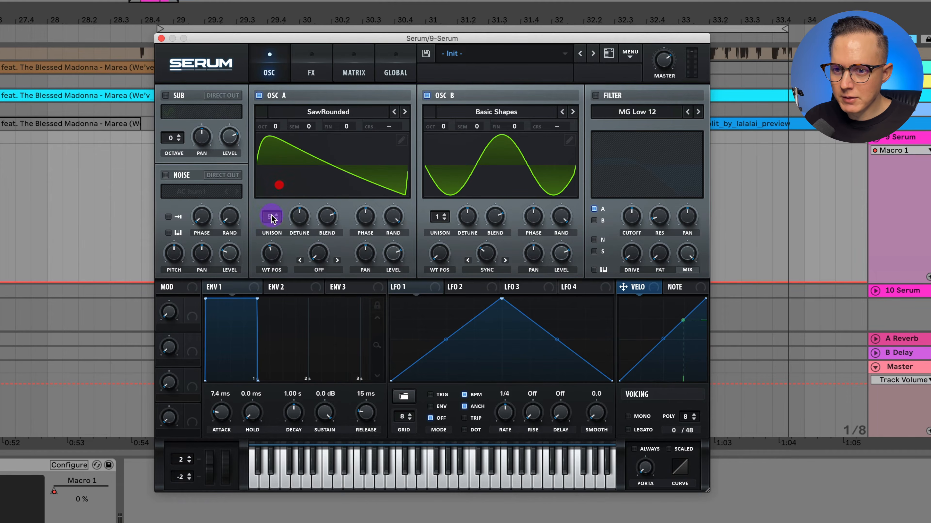
pyautogui.moveTo(272, 219); pyautogui.dragTo(305, 253)
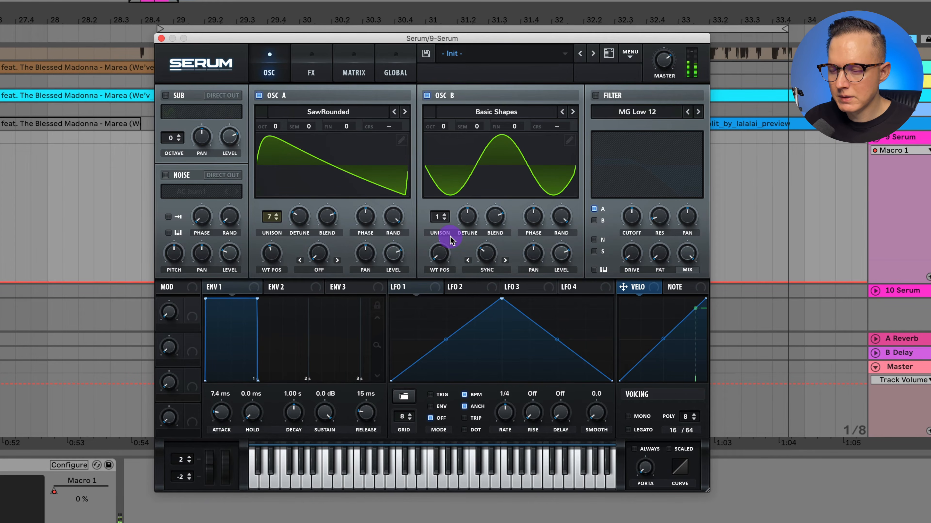
pyautogui.moveTo(438, 218); pyautogui.dragTo(470, 242)
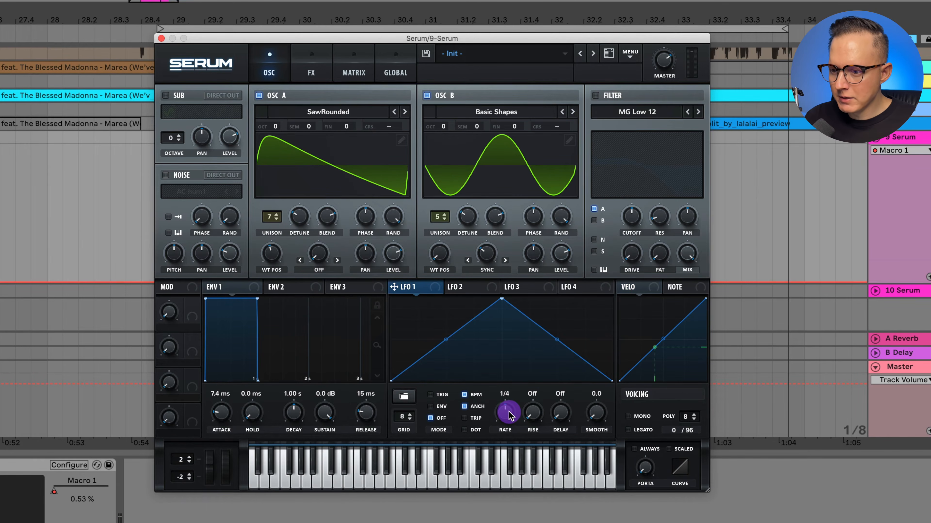
# - Set LFO 1's rate to 2 bar, assign it to oscillator A's fine tuning at about 19, and audition the sound
pyautogui.moveTo(509, 416); pyautogui.dragTo(510, 431)
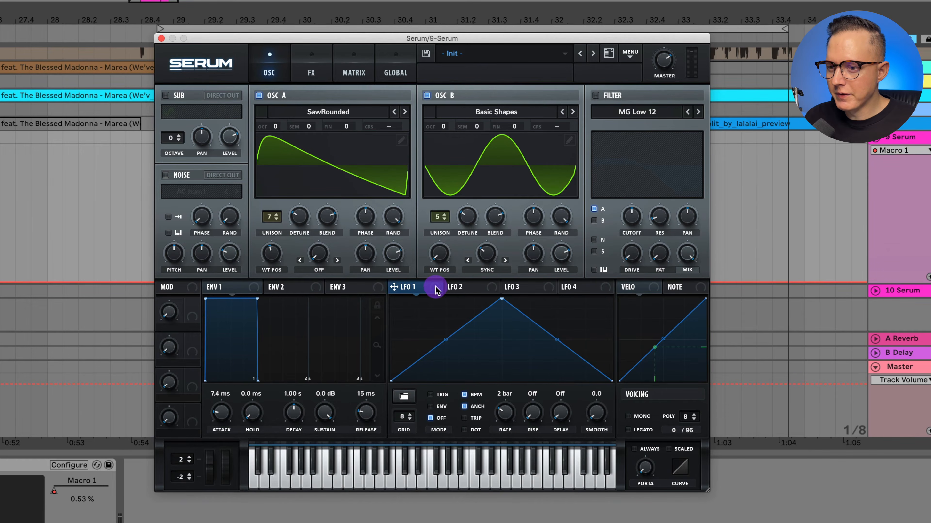
pyautogui.moveTo(434, 289); pyautogui.dragTo(364, 182)
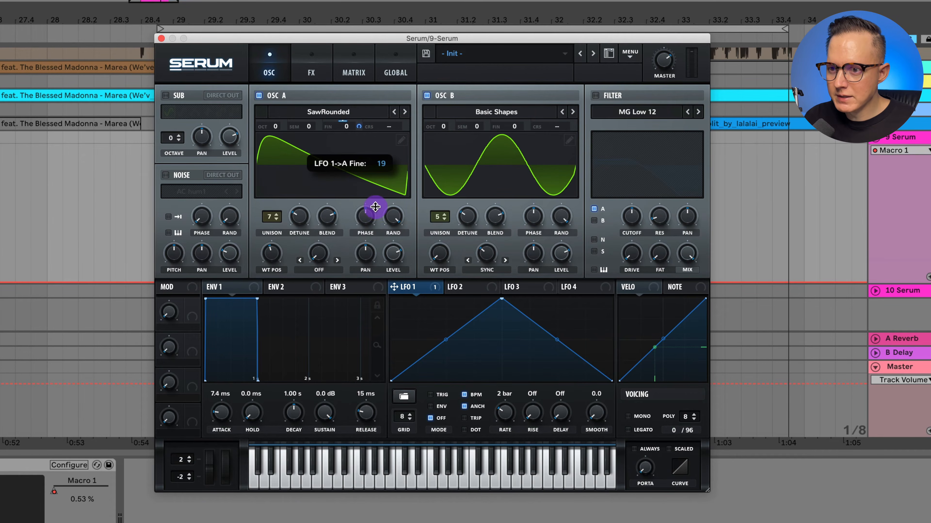
pyautogui.moveTo(376, 212); pyautogui.dragTo(376, 213)
pyautogui.press('space')
pyautogui.click(455, 317)
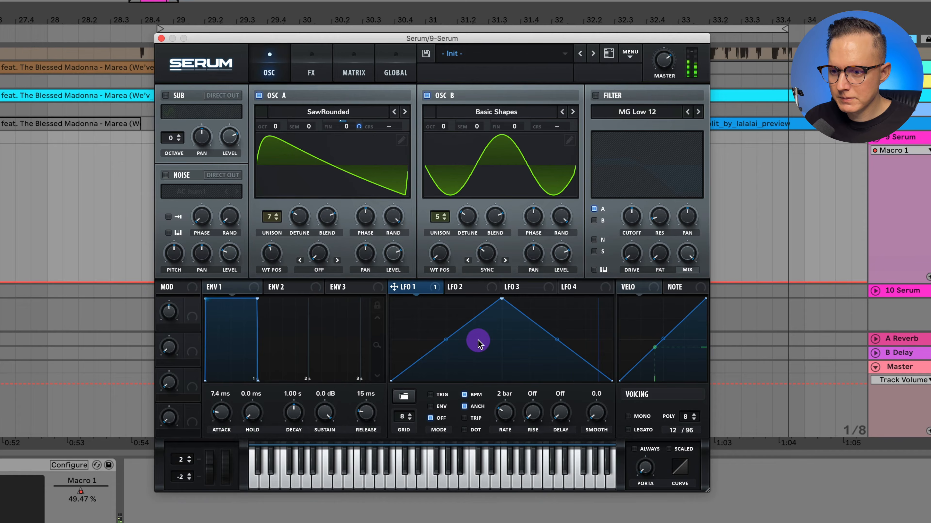
pyautogui.press('space')
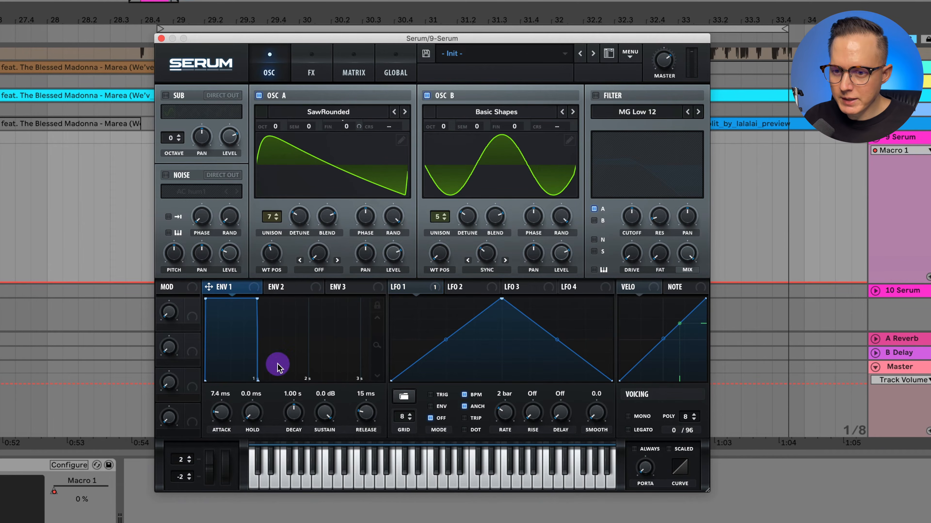
# - Shape envelope 2 with a 30 ms attack, a steeply curved 975 ms decay and 63.41% sustain
pyautogui.click(286, 287)
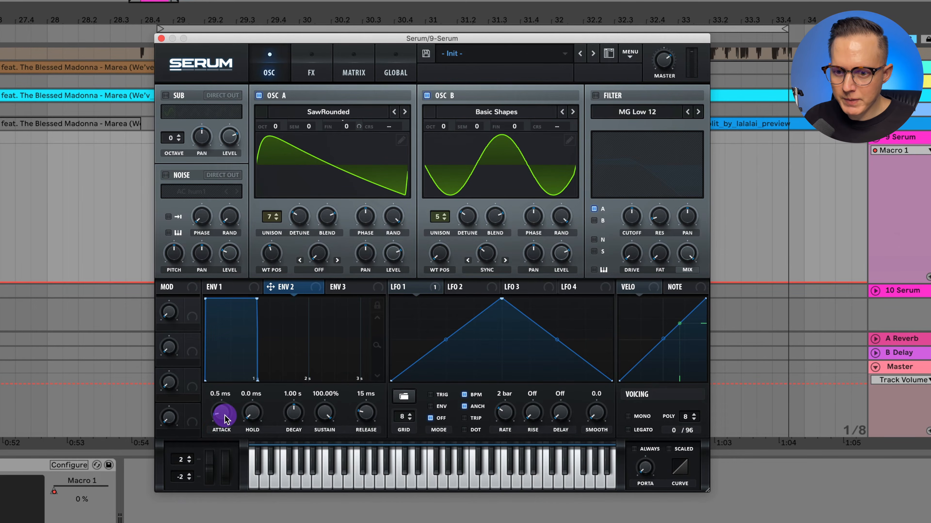
pyautogui.moveTo(222, 416); pyautogui.dragTo(228, 400)
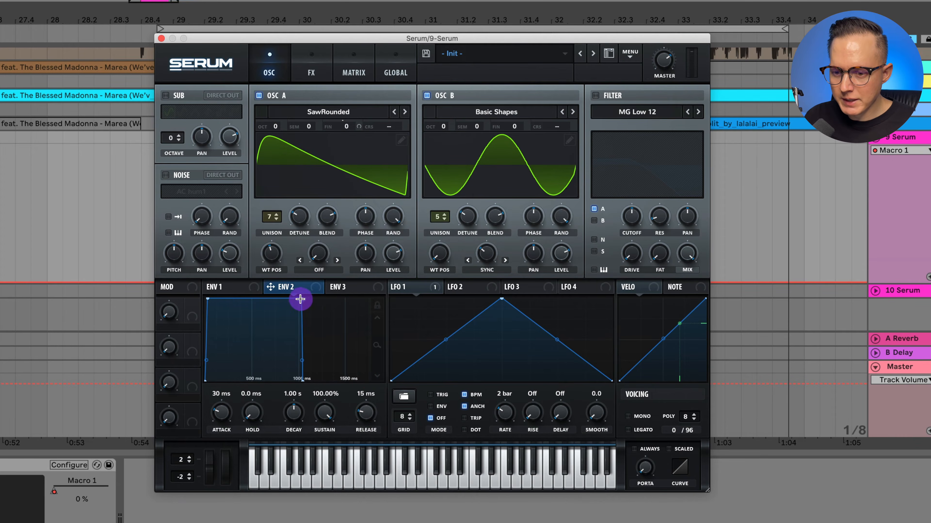
pyautogui.moveTo(300, 299); pyautogui.dragTo(254, 325)
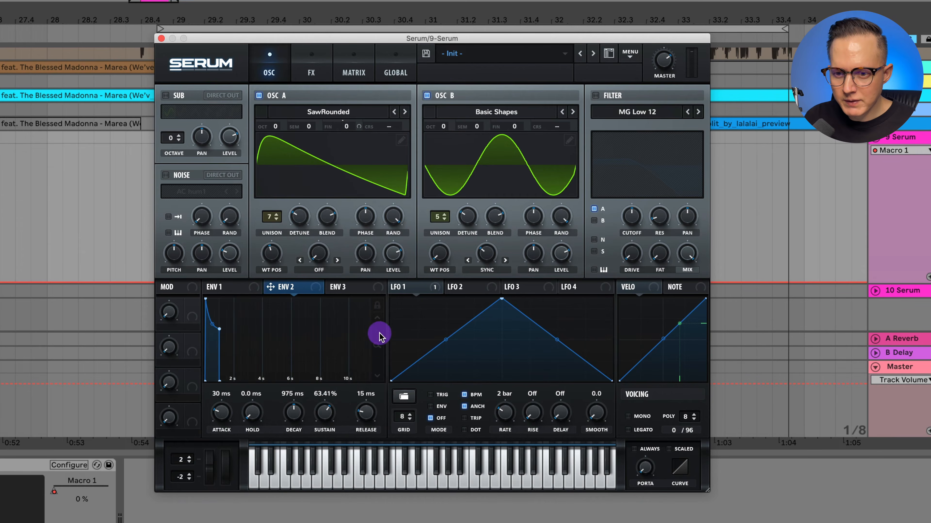
pyautogui.moveTo(380, 333); pyautogui.dragTo(371, 376)
pyautogui.moveTo(247, 328); pyautogui.dragTo(247, 327)
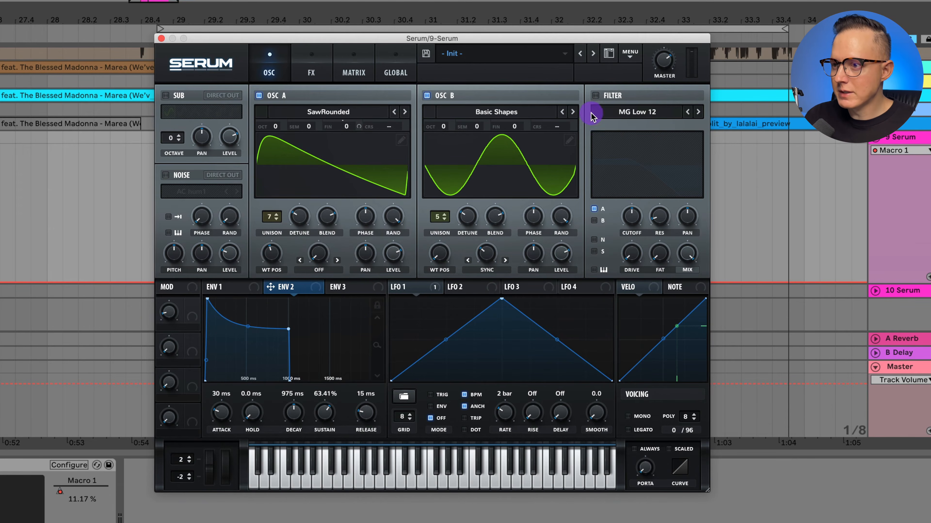
# - Enable the MG Low 12 filter, route oscillator B through it as well, and assign envelope 2 to its cutoff
pyautogui.click(595, 95)
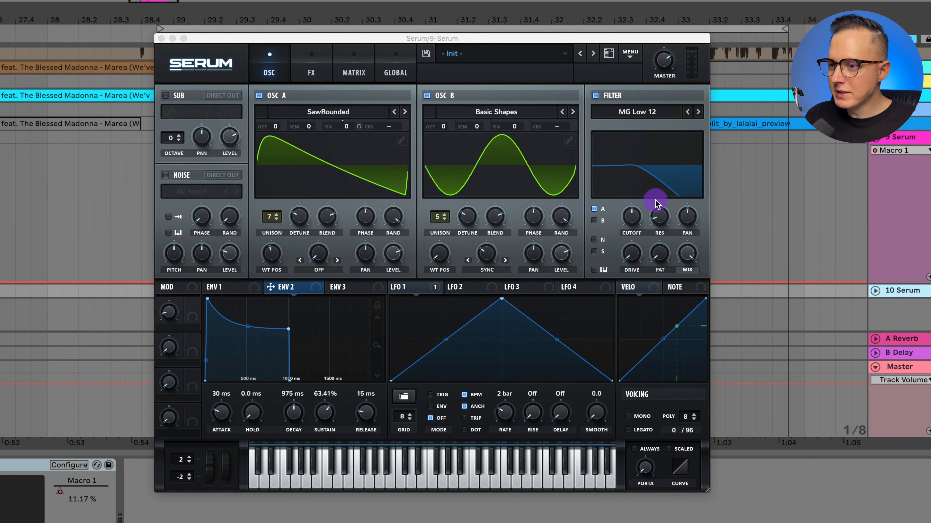
pyautogui.click(594, 220)
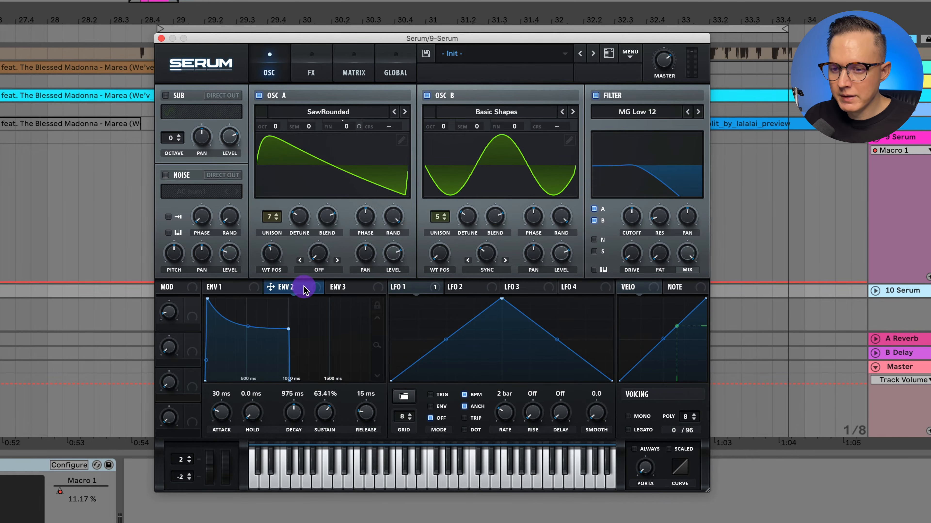
pyautogui.moveTo(304, 287); pyautogui.dragTo(632, 220)
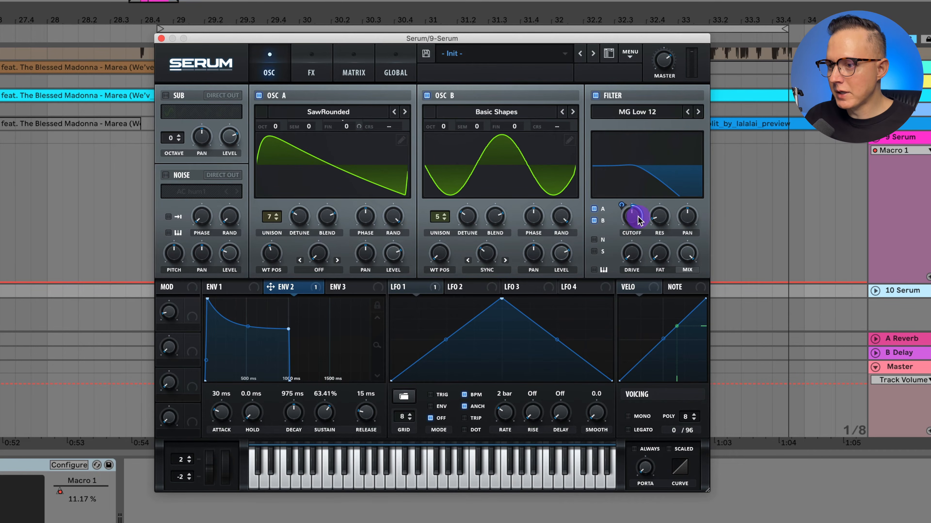
# - Lower the filter cutoff to about 272 Hz, fine-tune envelope 2's amount on it, and add a little filter drive
pyautogui.moveTo(633, 217); pyautogui.dragTo(633, 225)
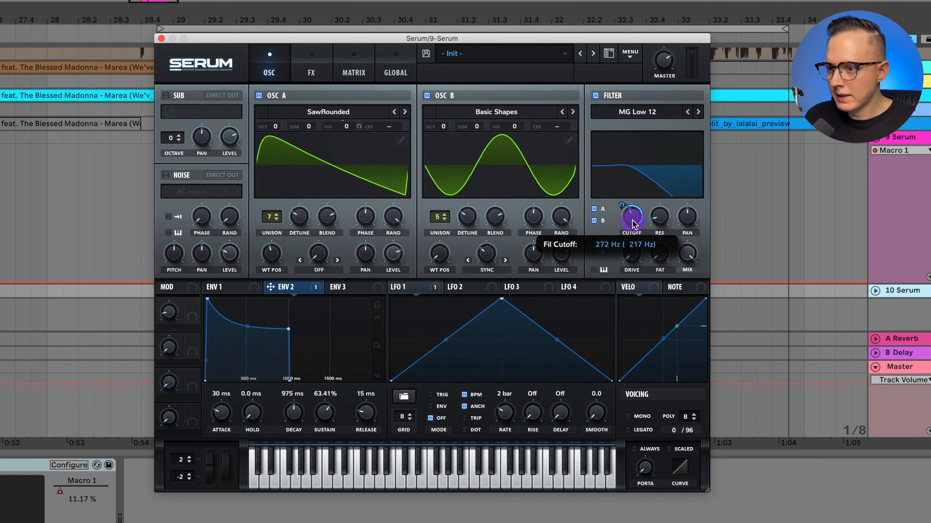
pyautogui.moveTo(633, 220); pyautogui.dragTo(624, 242)
pyautogui.moveTo(622, 261); pyautogui.dragTo(624, 253)
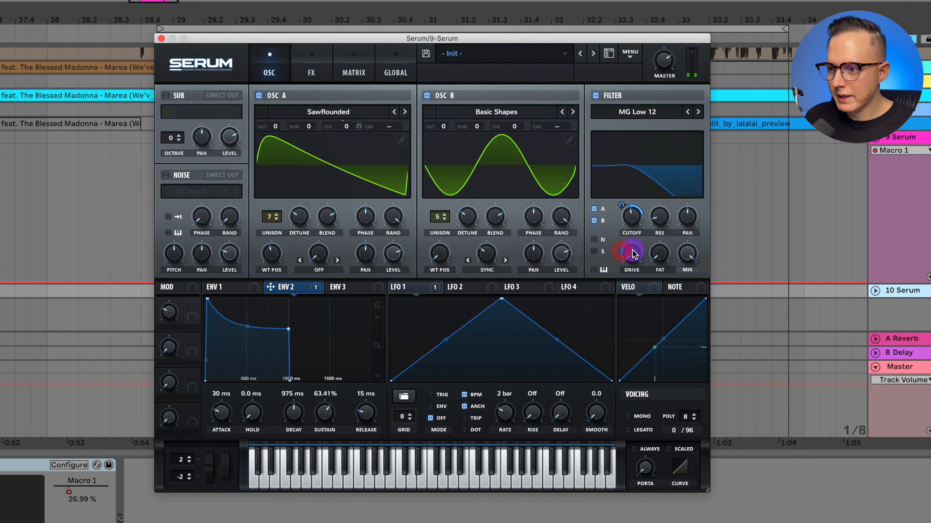
pyautogui.moveTo(640, 240)
pyautogui.mouseDown()
pyautogui.moveTo(638, 216)
pyautogui.moveTo(640, 248)
pyautogui.mouseUp()
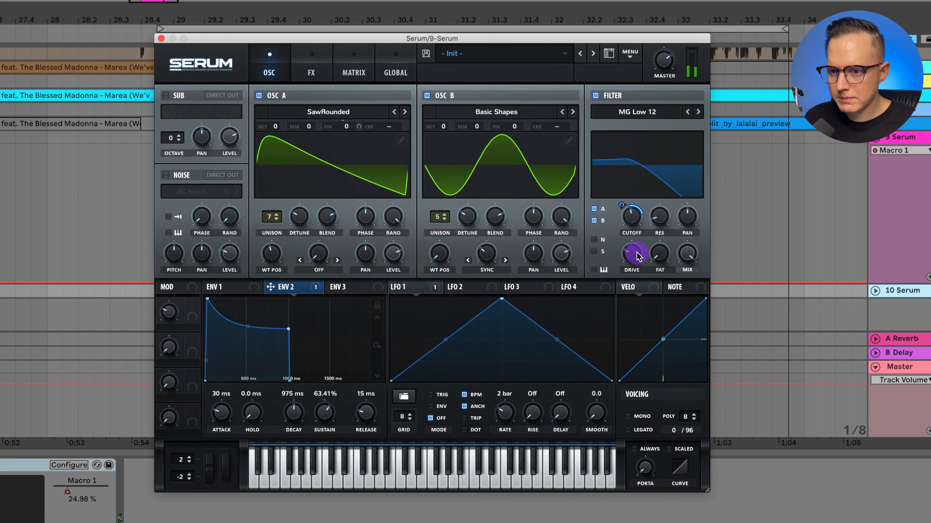
pyautogui.moveTo(625, 253); pyautogui.dragTo(652, 288)
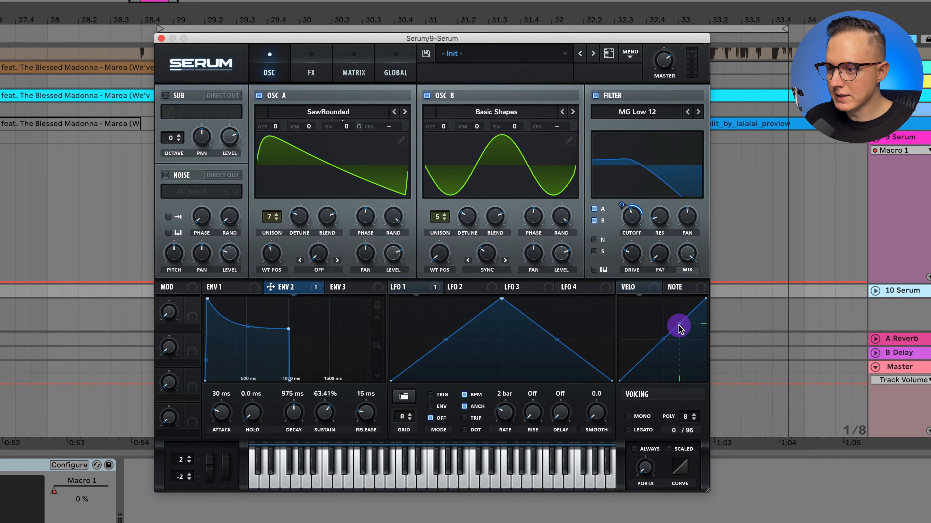
# - Assign velocity to the levels of oscillators A and B, with an amount of about 32 on oscillator B
pyautogui.moveTo(678, 325); pyautogui.dragTo(677, 354)
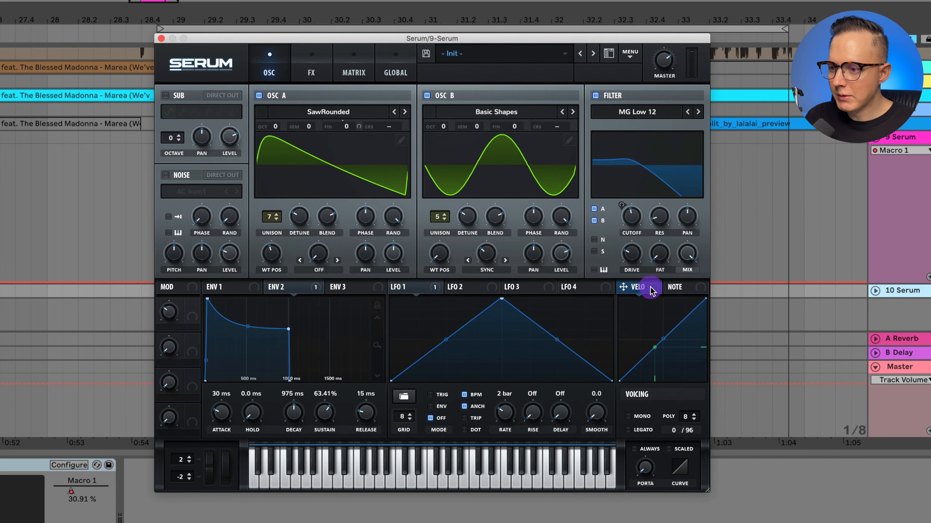
pyautogui.moveTo(653, 289); pyautogui.dragTo(385, 257)
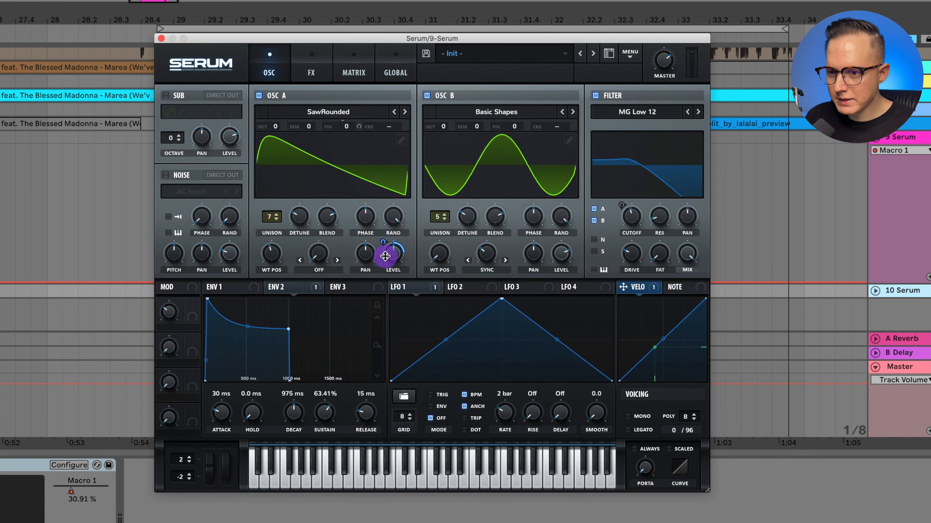
pyautogui.moveTo(649, 290); pyautogui.dragTo(551, 244)
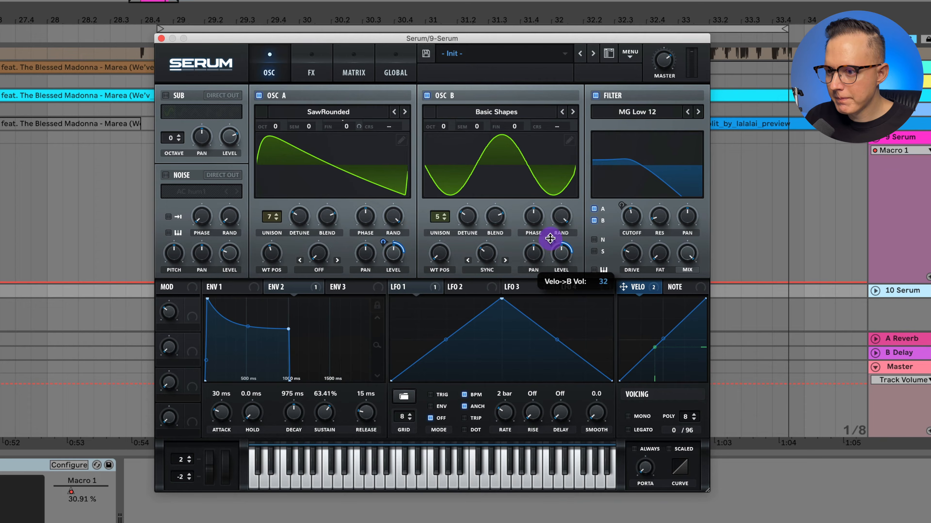
pyautogui.moveTo(550, 239); pyautogui.dragTo(550, 239)
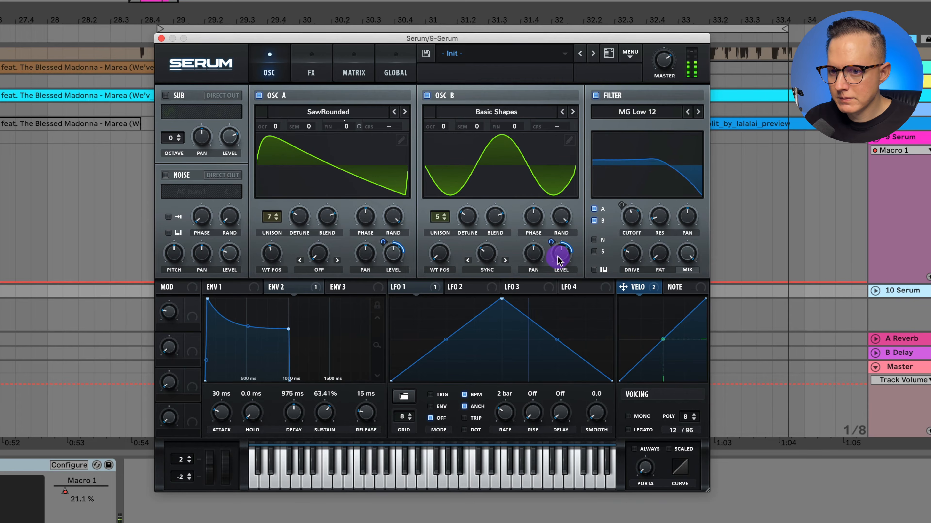
# - Assign velocity to the filter cutoff and fine-tune the modulation amount while auditioning the sound
pyautogui.moveTo(653, 291); pyautogui.dragTo(622, 231)
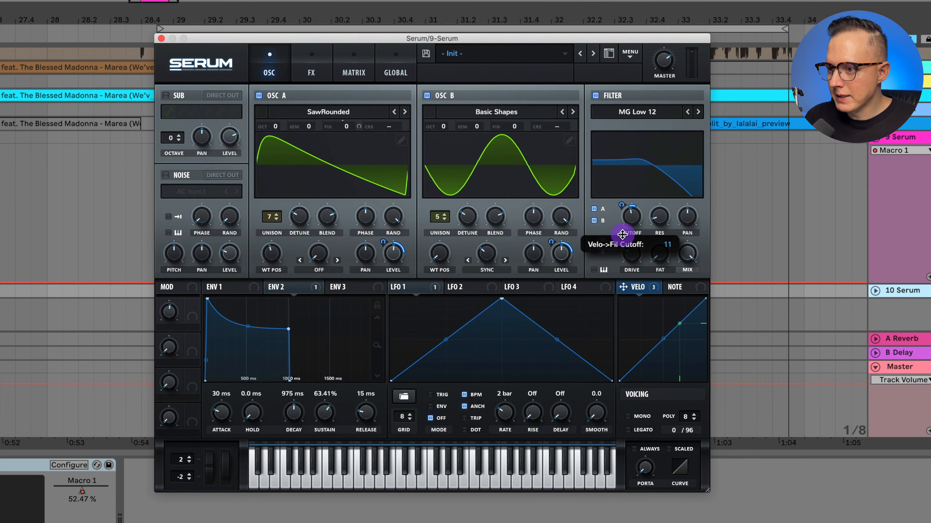
pyautogui.press('space')
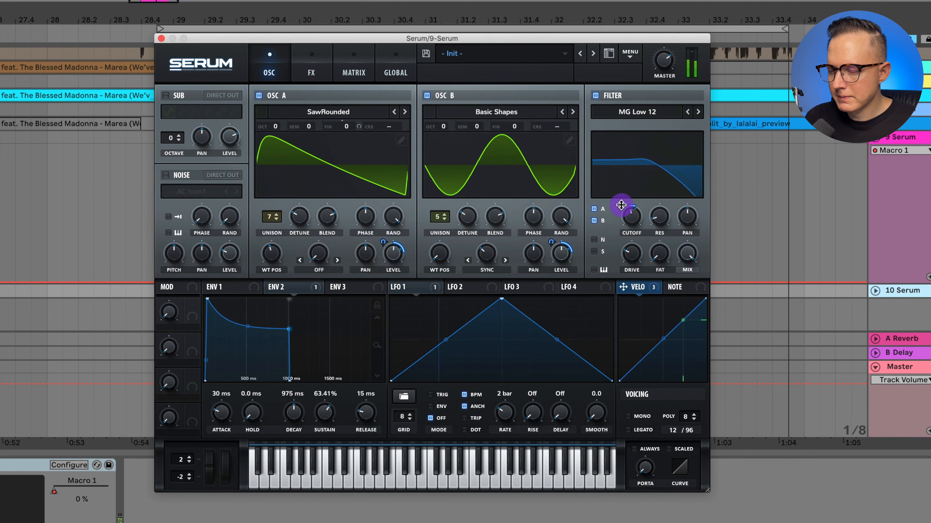
pyautogui.moveTo(621, 206); pyautogui.dragTo(622, 198)
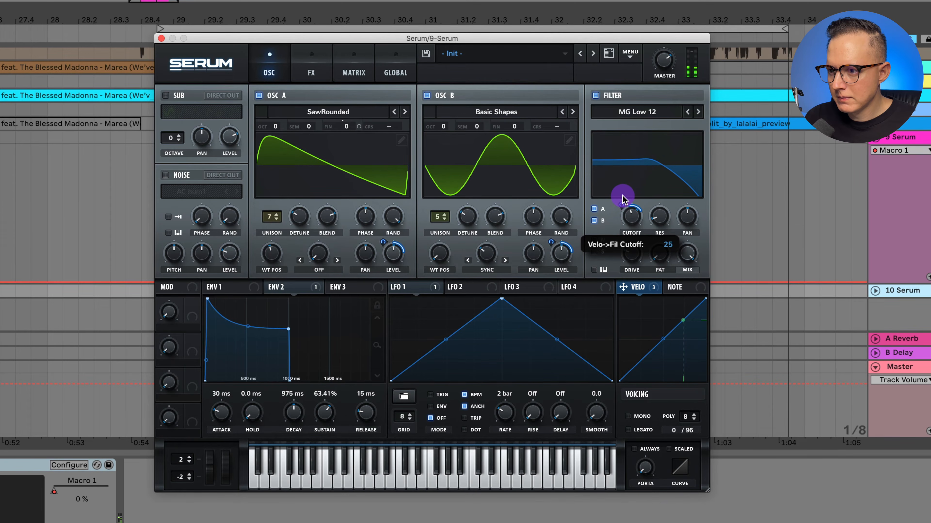
pyautogui.moveTo(623, 199); pyautogui.dragTo(622, 205)
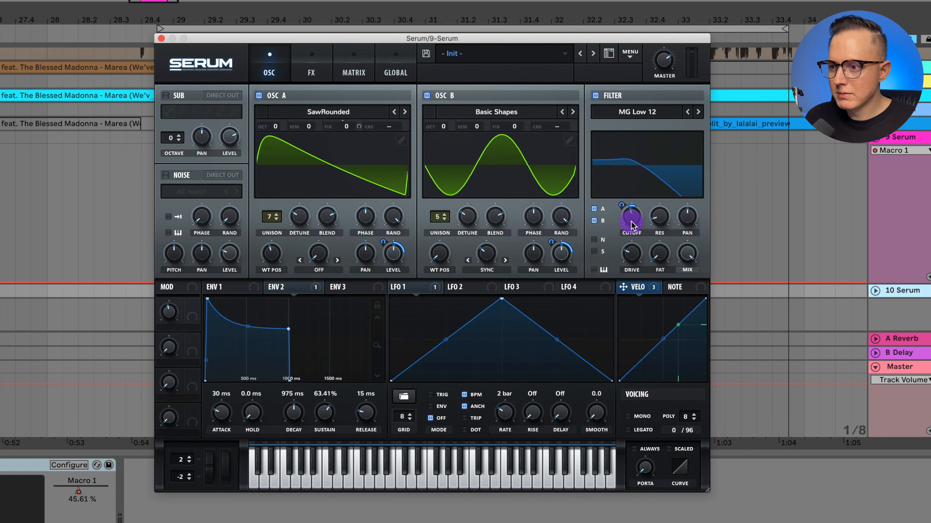
# - Enable the compressor effect, adjust its threshold and gain, and place it first in the effects chain
pyautogui.click(313, 73)
pyautogui.click(170, 209)
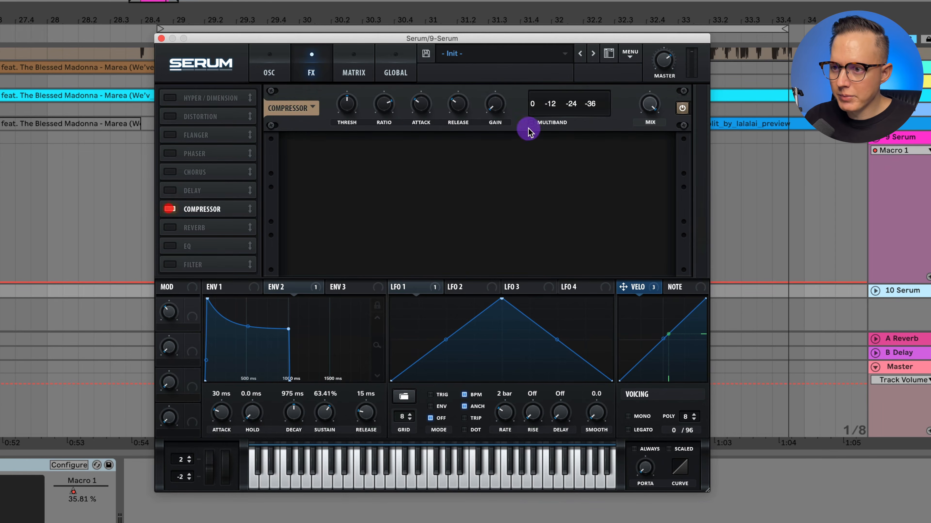
pyautogui.moveTo(219, 202); pyautogui.dragTo(222, 88)
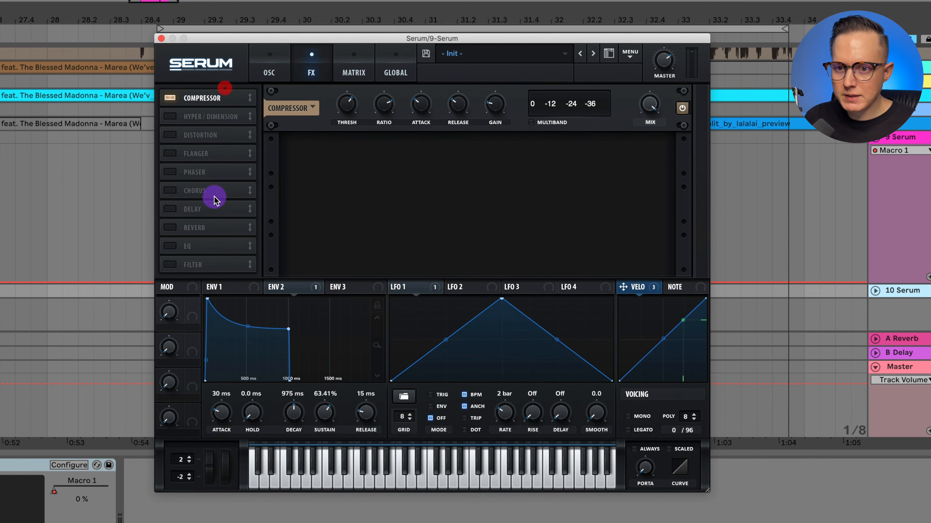
# - Enable the chorus directly after the compressor and adjust its rate, delay times, depth, feedback and low-pass filter
pyautogui.moveTo(212, 197); pyautogui.dragTo(204, 120)
pyautogui.click(170, 116)
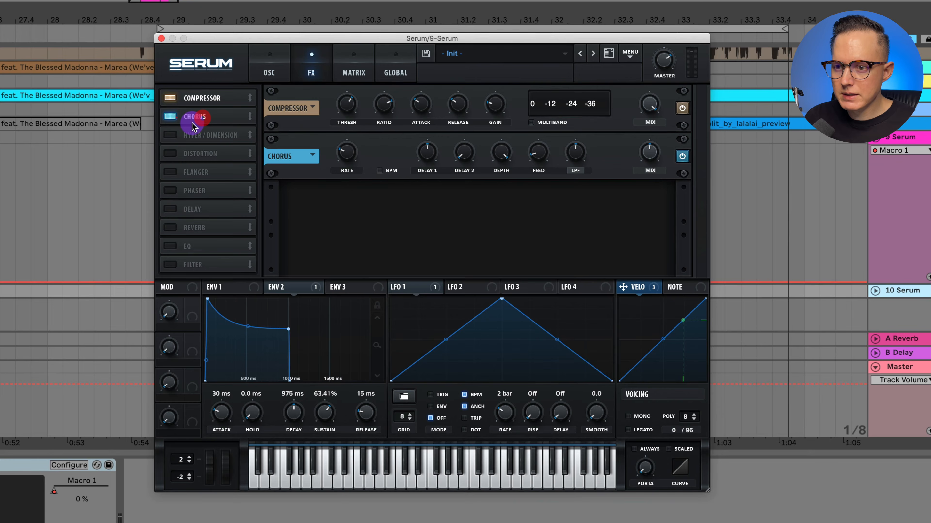
pyautogui.click(347, 152)
pyautogui.moveTo(430, 152); pyautogui.dragTo(473, 119)
pyautogui.moveTo(506, 148); pyautogui.dragTo(511, 247)
pyautogui.moveTo(540, 152); pyautogui.dragTo(584, 133)
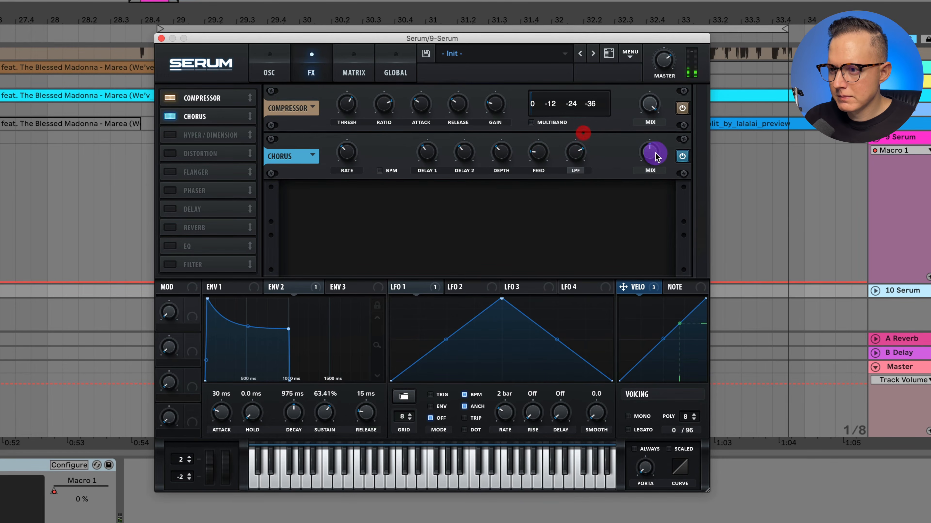
# - Fine-tune the chorus mix, assign LFO 1 to it at about 42, and audition the sound
pyautogui.moveTo(656, 153); pyautogui.dragTo(655, 147)
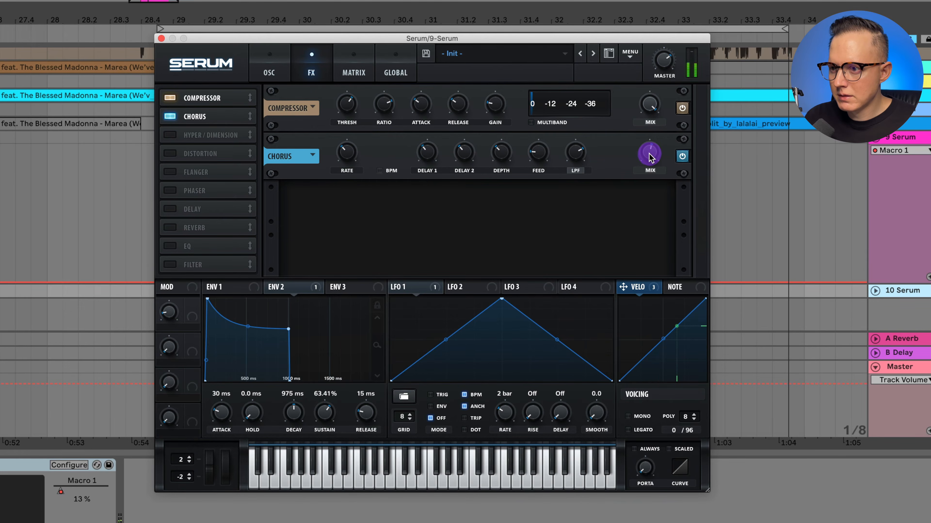
pyautogui.click(575, 150)
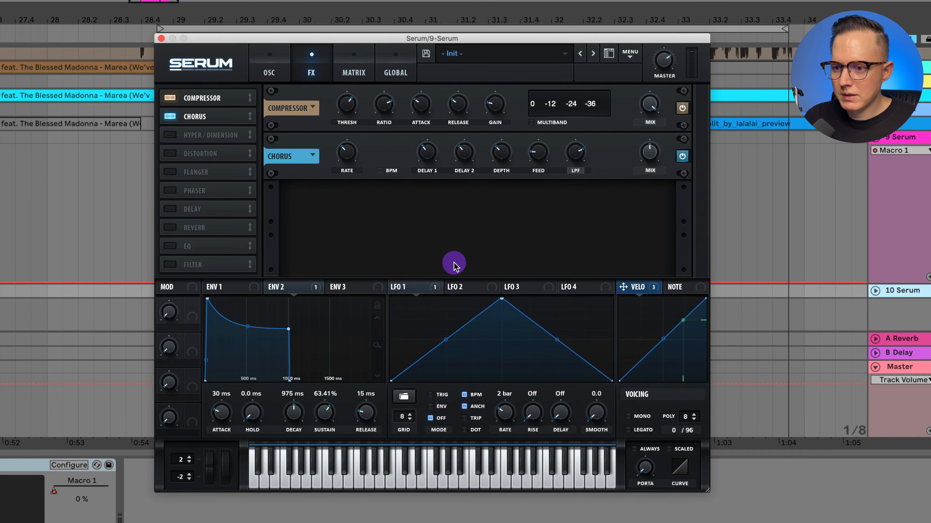
pyautogui.moveTo(434, 290); pyautogui.dragTo(637, 148)
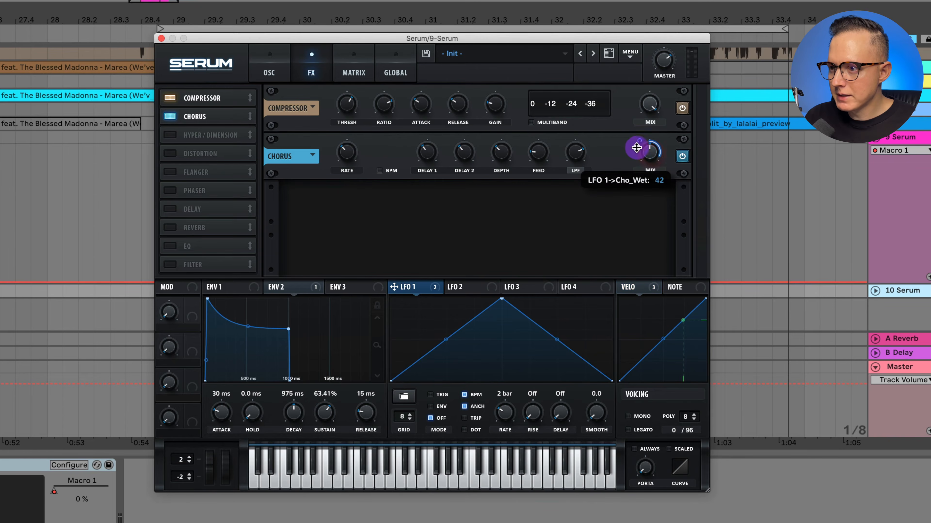
pyautogui.press('space')
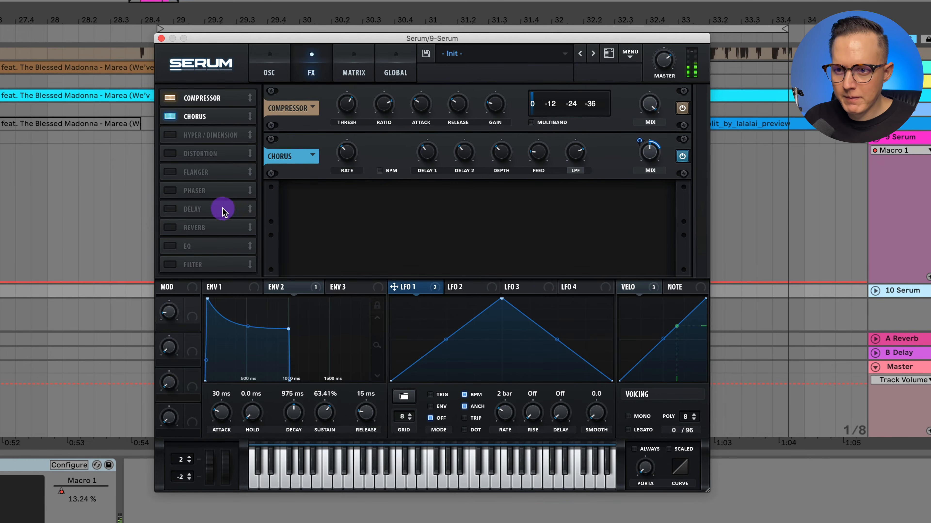
# - Enable the phaser, raise its rate, and lower its depth and feedback
pyautogui.click(171, 191)
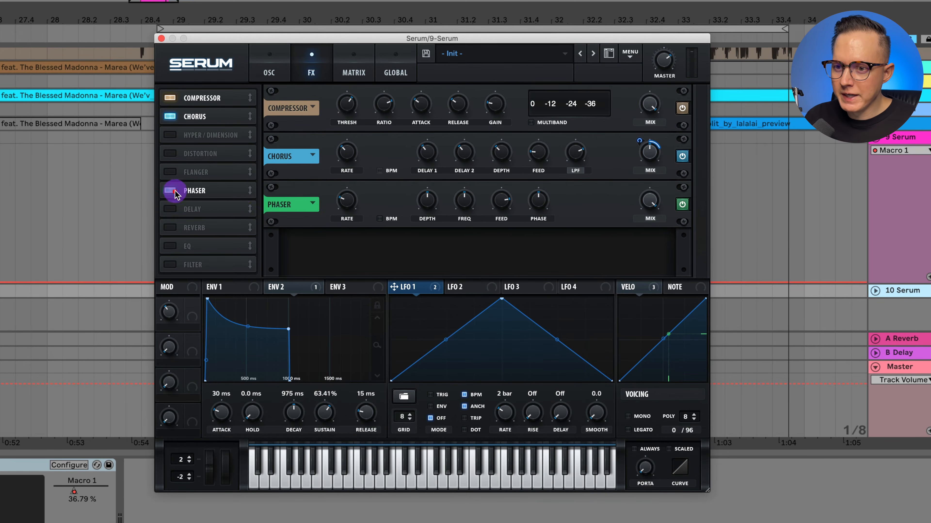
pyautogui.click(348, 207)
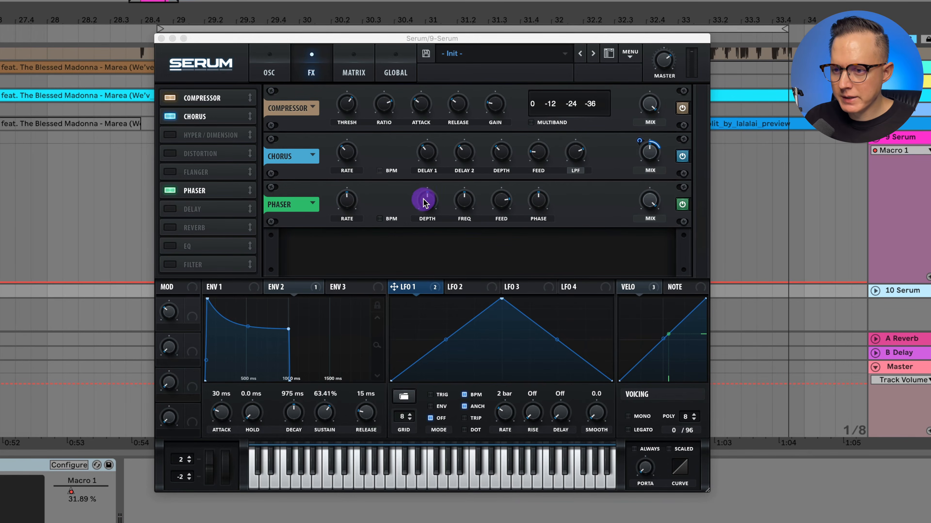
pyautogui.moveTo(425, 201); pyautogui.dragTo(426, 215)
pyautogui.moveTo(464, 200)
pyautogui.moveTo(500, 200); pyautogui.dragTo(517, 264)
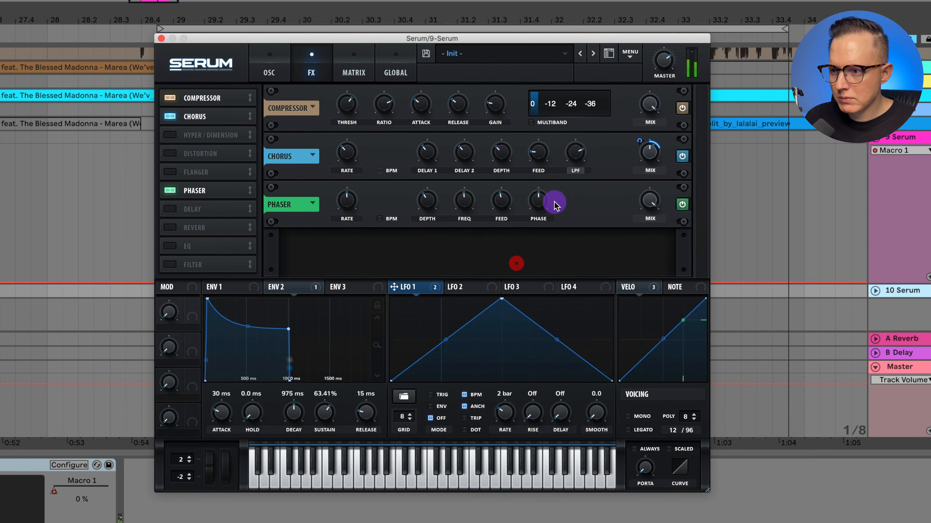
pyautogui.click(501, 201)
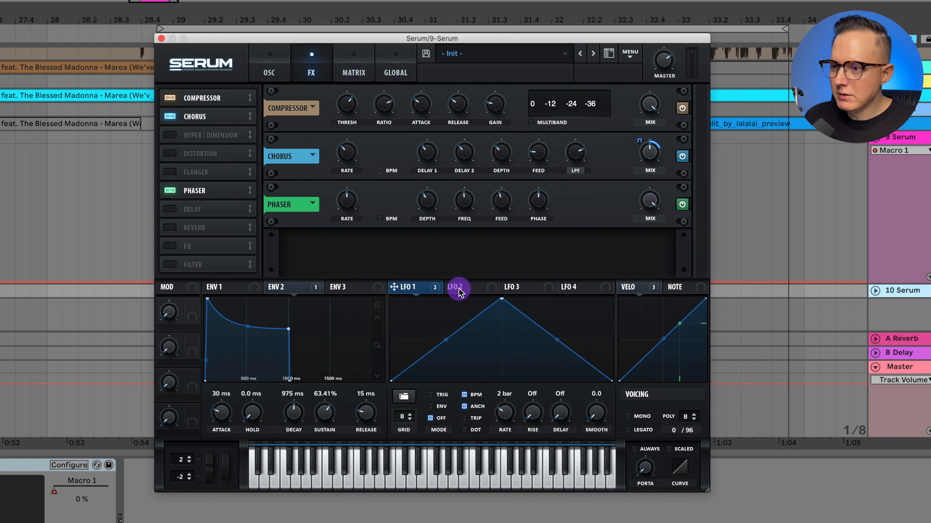
# - Lower the phaser mix to about half, assign LFO 1 to it, and raise the phaser depth
pyautogui.moveTo(649, 204); pyautogui.dragTo(654, 280)
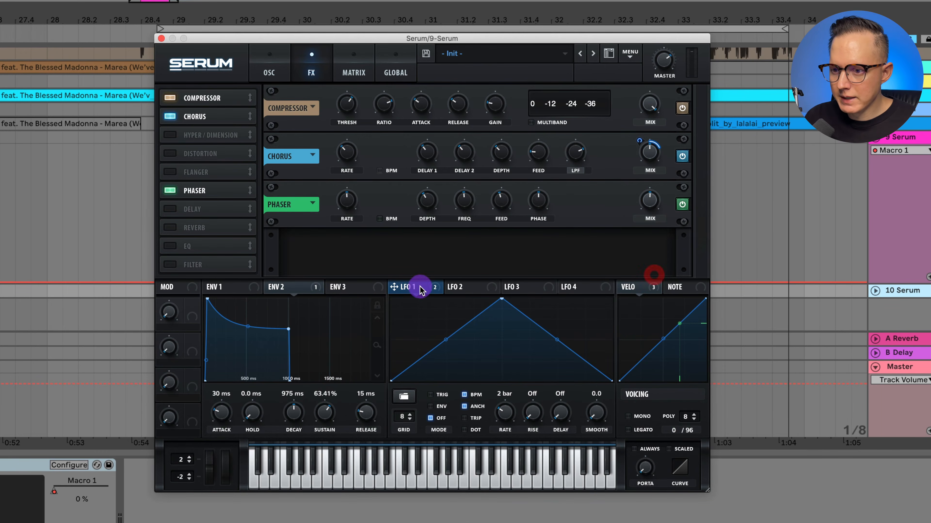
pyautogui.moveTo(417, 287); pyautogui.dragTo(645, 198)
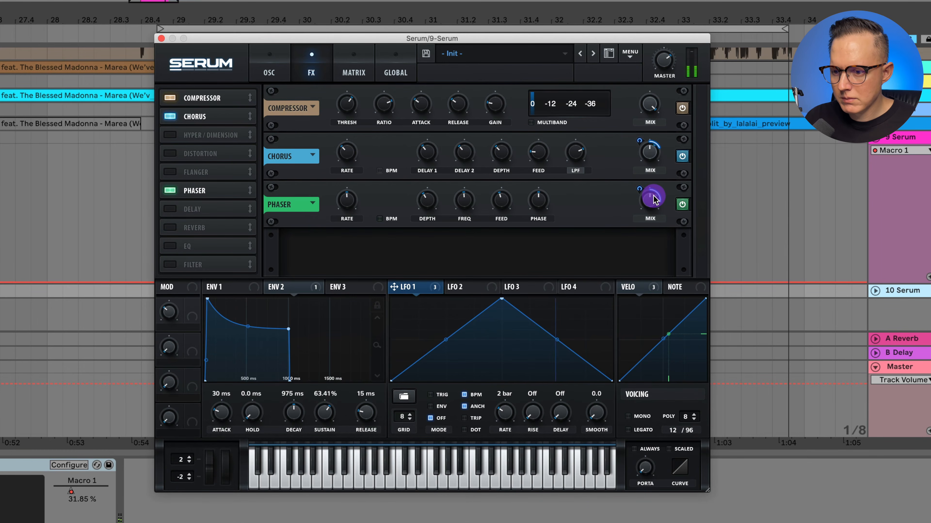
pyautogui.moveTo(426, 203); pyautogui.dragTo(438, 179)
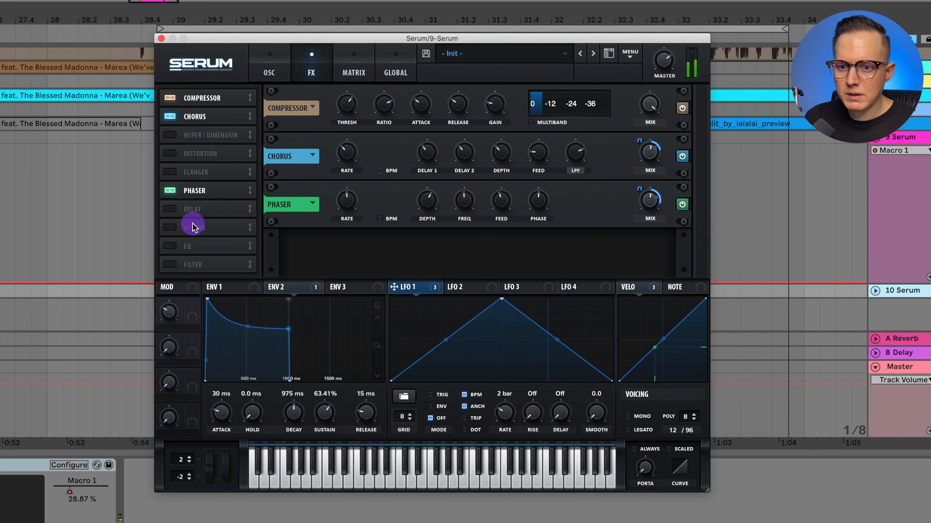
# - Enable the hall reverb, adjust its size, decay and mix slightly, and raise its low cut and high cut
pyautogui.click(175, 231)
pyautogui.moveTo(385, 244); pyautogui.dragTo(420, 241)
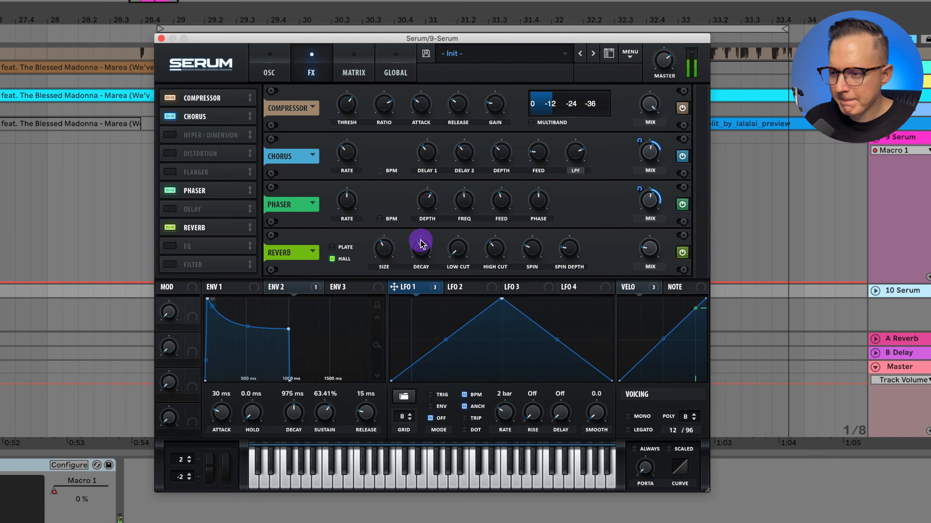
pyautogui.moveTo(649, 254); pyautogui.dragTo(650, 248)
pyautogui.click(654, 246)
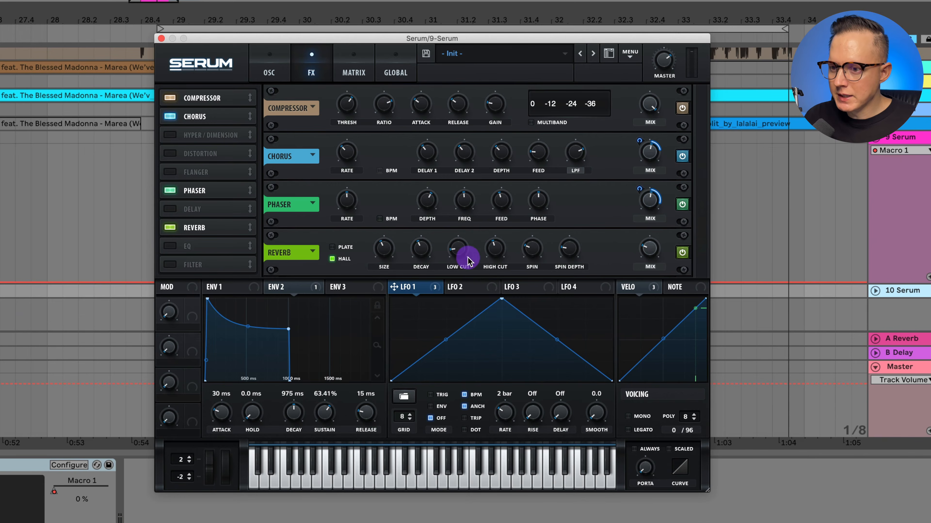
pyautogui.moveTo(457, 253); pyautogui.dragTo(499, 246)
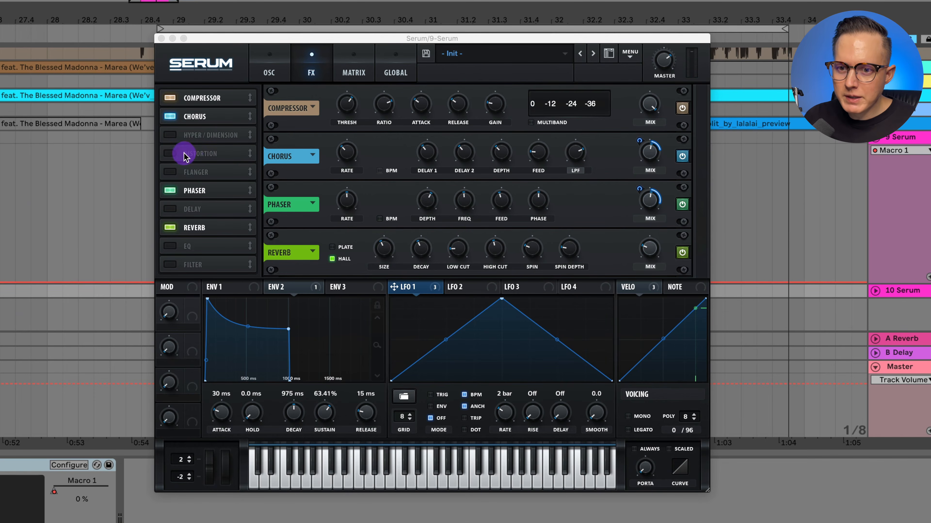
# - Enable distortion and order the effects chain as compressor, chorus, phaser, reverb, distortion
pyautogui.moveTo(185, 156); pyautogui.dragTo(207, 230)
pyautogui.moveTo(210, 173); pyautogui.dragTo(204, 129)
pyautogui.moveTo(202, 208); pyautogui.dragTo(203, 150)
pyautogui.moveTo(190, 226); pyautogui.dragTo(198, 173)
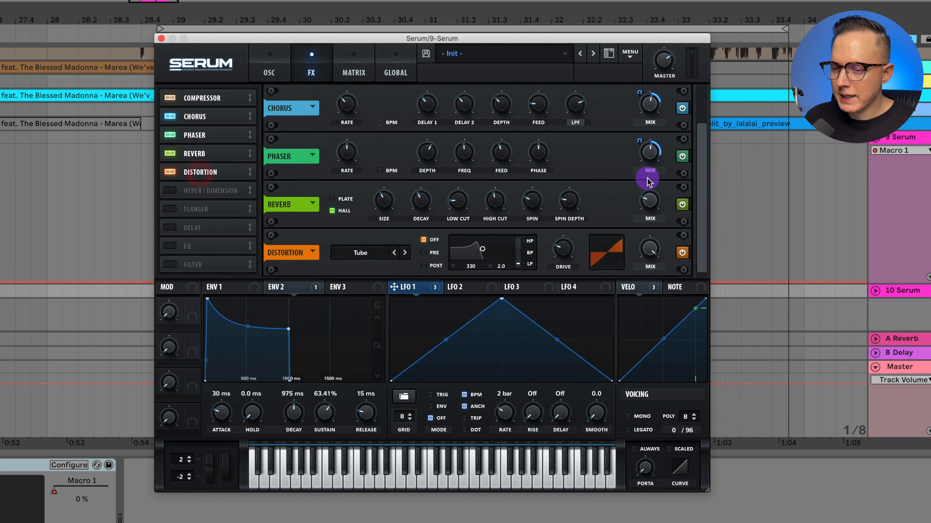
# - Set the distortion type to Downsample and lower its mix to about 30%
pyautogui.click(374, 254)
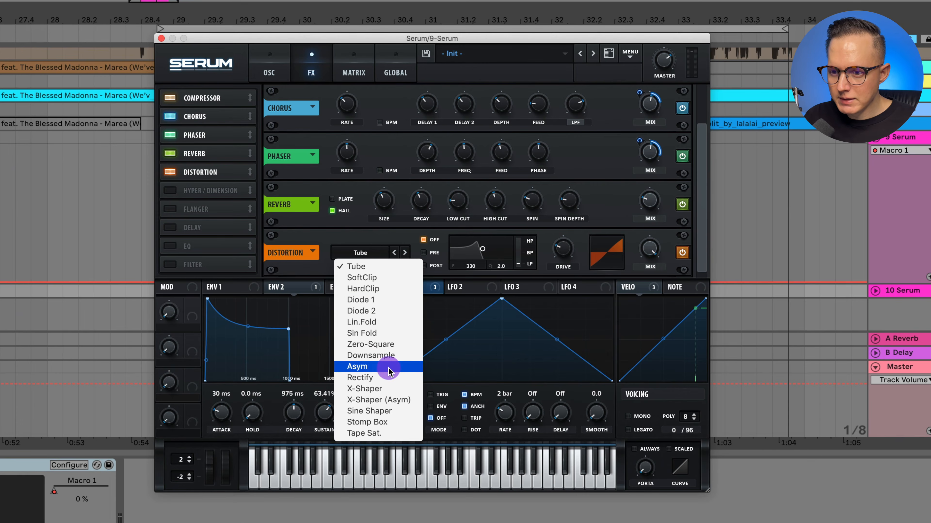
pyautogui.click(395, 354)
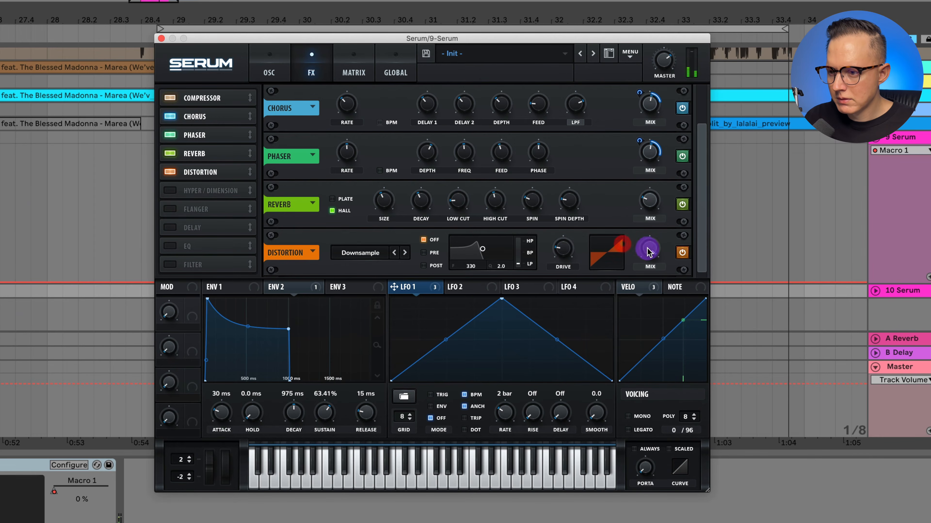
pyautogui.moveTo(648, 249); pyautogui.dragTo(649, 327)
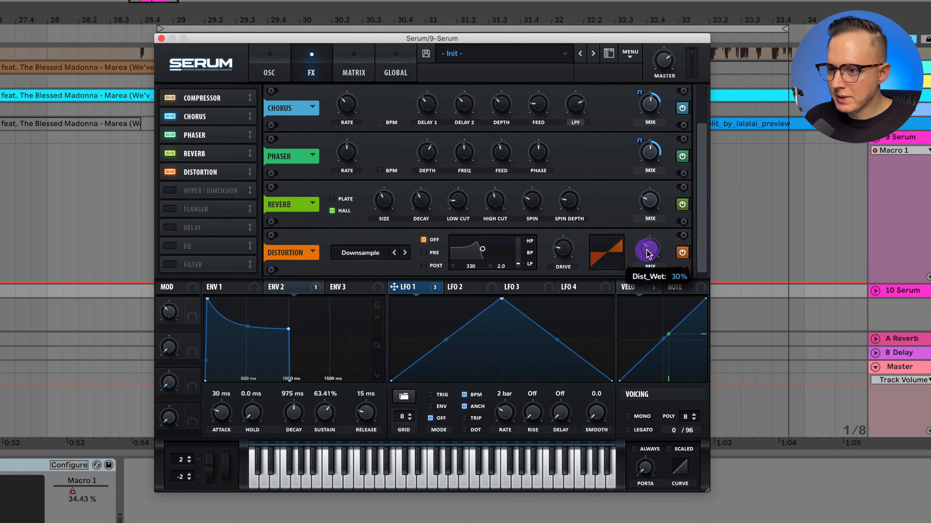
pyautogui.click(648, 250)
pyautogui.click(565, 247)
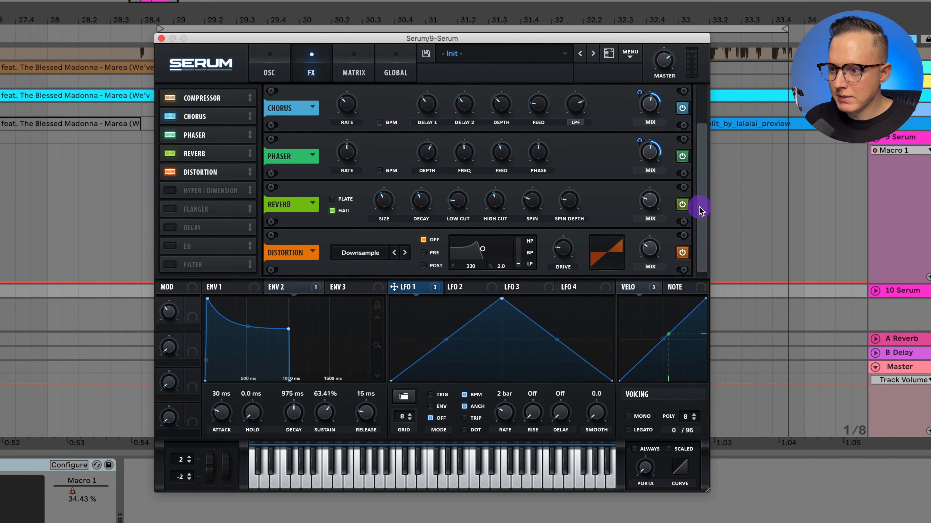
# - Enable the EQ and adjust its low band as a low cut with a slightly reduced gain
pyautogui.click(696, 243)
pyautogui.press('space')
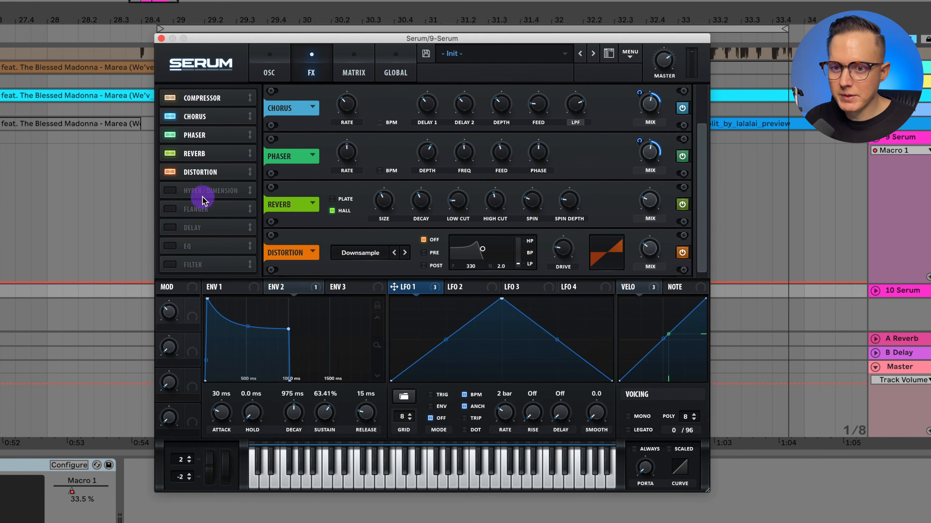
pyautogui.click(205, 246)
pyautogui.moveTo(412, 249); pyautogui.dragTo(408, 258)
pyautogui.moveTo(378, 248); pyautogui.dragTo(345, 260)
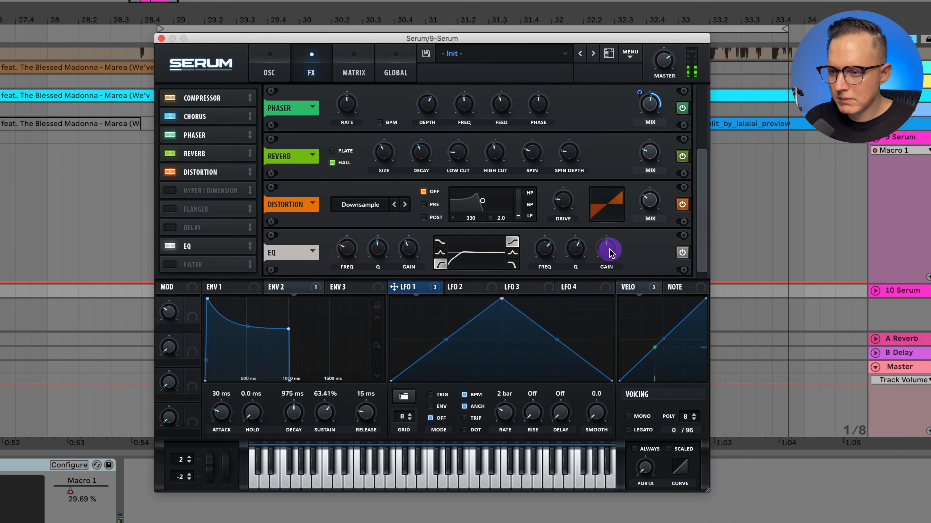
# - Boost the EQ's high shelf slightly by raising its gain, and fine-tune the high band's frequency and Q
pyautogui.moveTo(613, 255); pyautogui.dragTo(614, 247)
pyautogui.moveTo(544, 249); pyautogui.dragTo(545, 240)
pyautogui.moveTo(577, 249); pyautogui.dragTo(577, 256)
pyautogui.moveTo(542, 248); pyautogui.dragTo(543, 242)
pyautogui.moveTo(572, 248); pyautogui.dragTo(572, 250)
pyautogui.moveTo(538, 246); pyautogui.dragTo(542, 252)
pyautogui.click(513, 243)
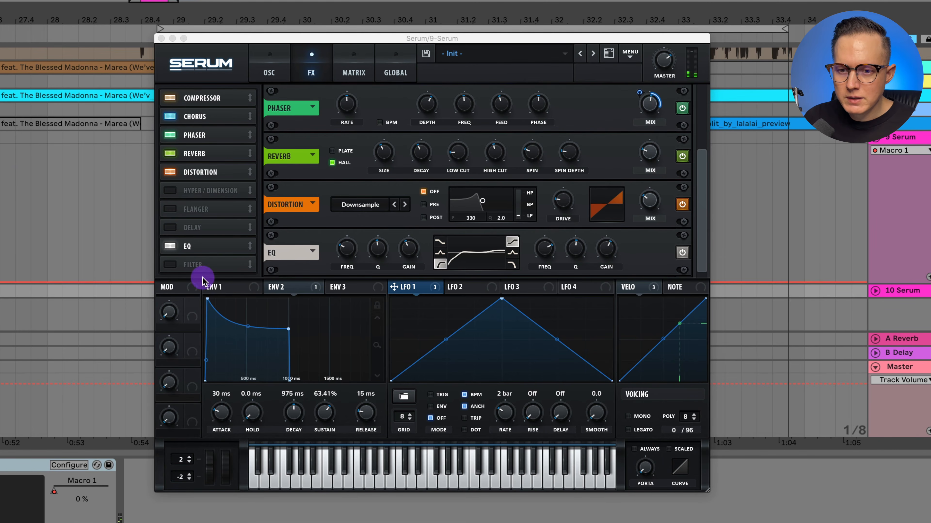
# - Assign Macro 1 to the reverb mix with a modulation amount of about 40
pyautogui.click(160, 37)
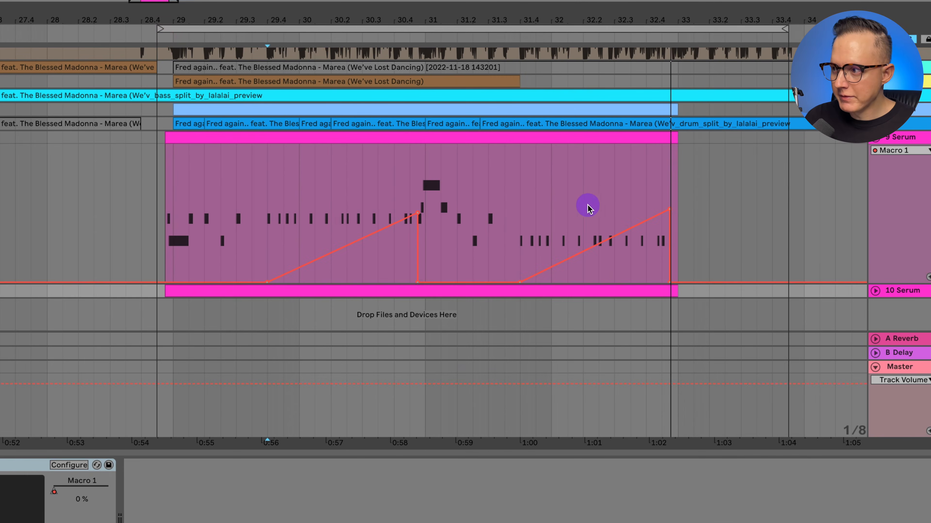
pyautogui.click(777, 158)
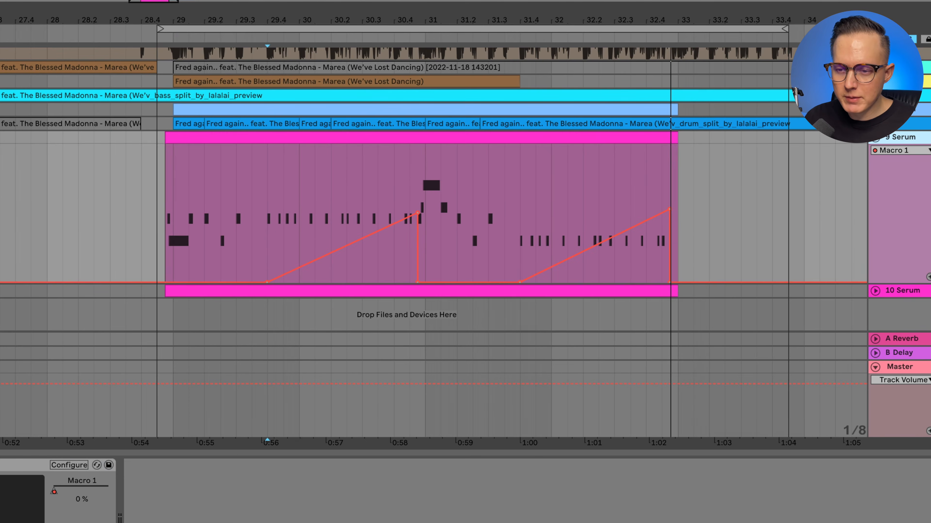
pyautogui.click(1, 465)
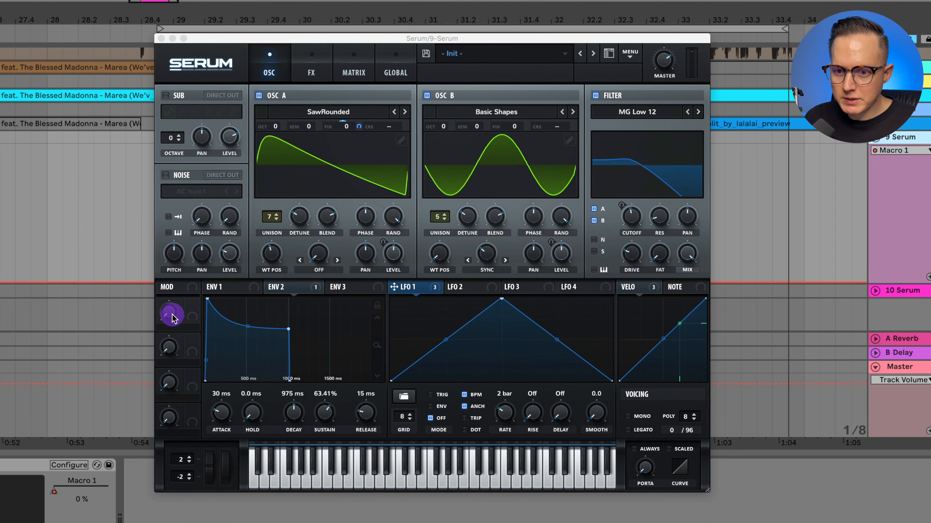
pyautogui.click(311, 72)
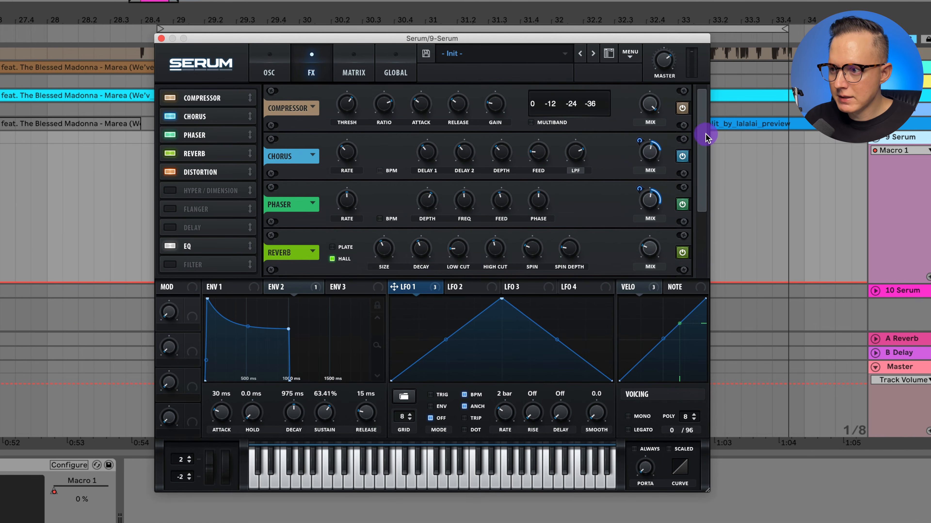
pyautogui.moveTo(706, 138); pyautogui.dragTo(707, 200)
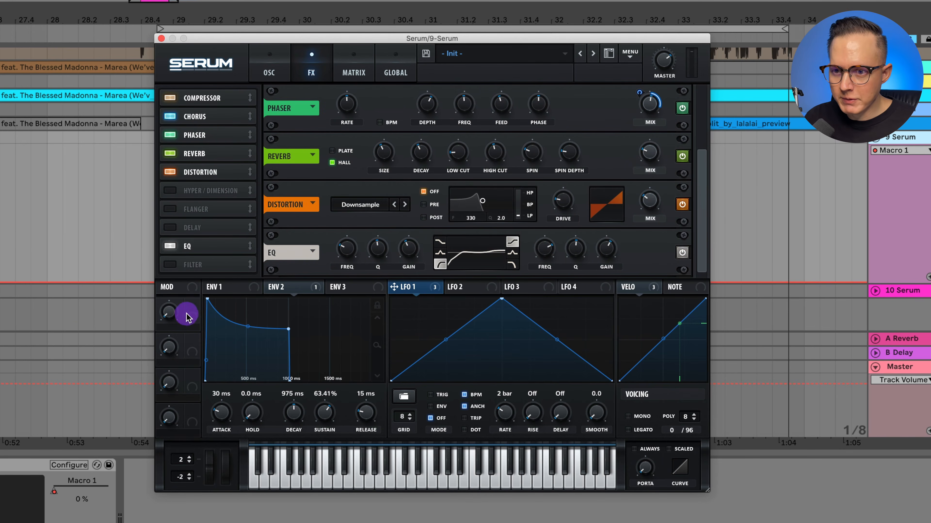
pyautogui.moveTo(187, 315); pyautogui.dragTo(646, 170)
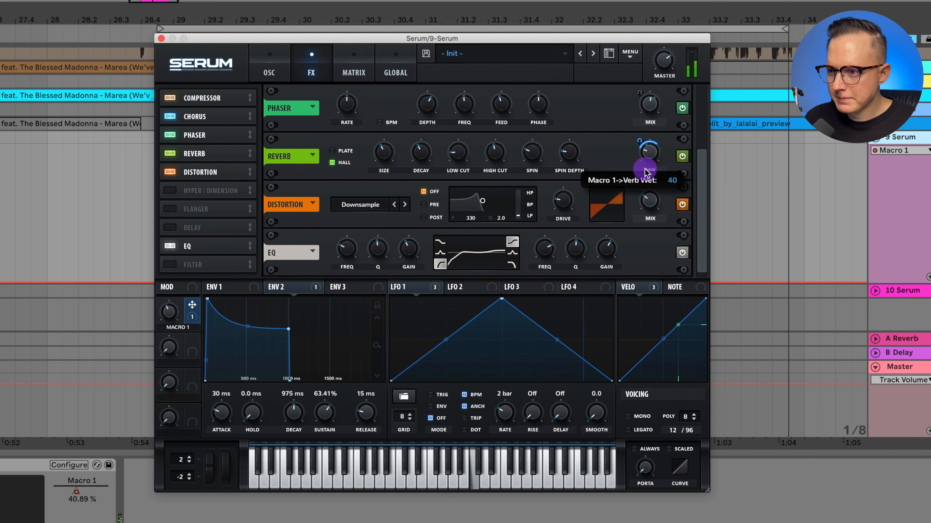
pyautogui.moveTo(646, 174); pyautogui.dragTo(645, 181)
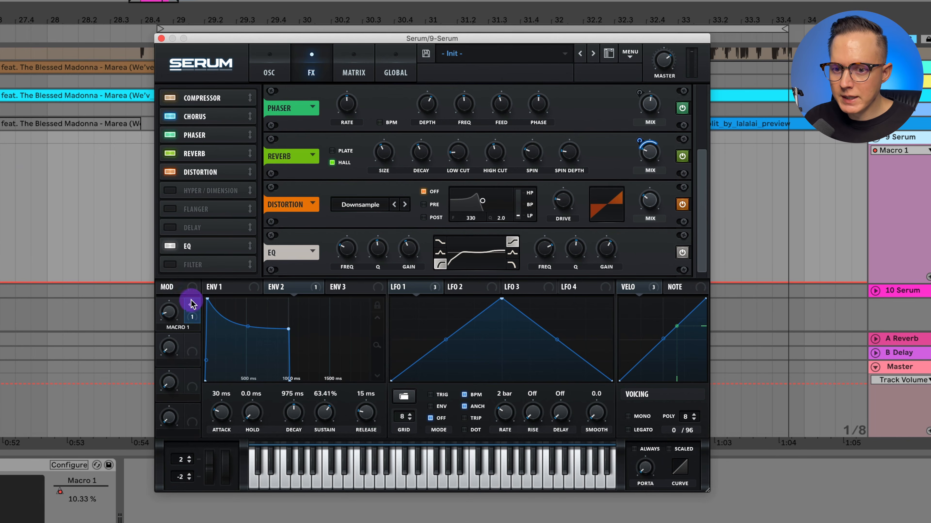
# - Assign Macro 1 to the EQ's low-band frequency with an amount of about 46, and fine-tune the low band's gain
pyautogui.moveTo(188, 322); pyautogui.dragTo(347, 254)
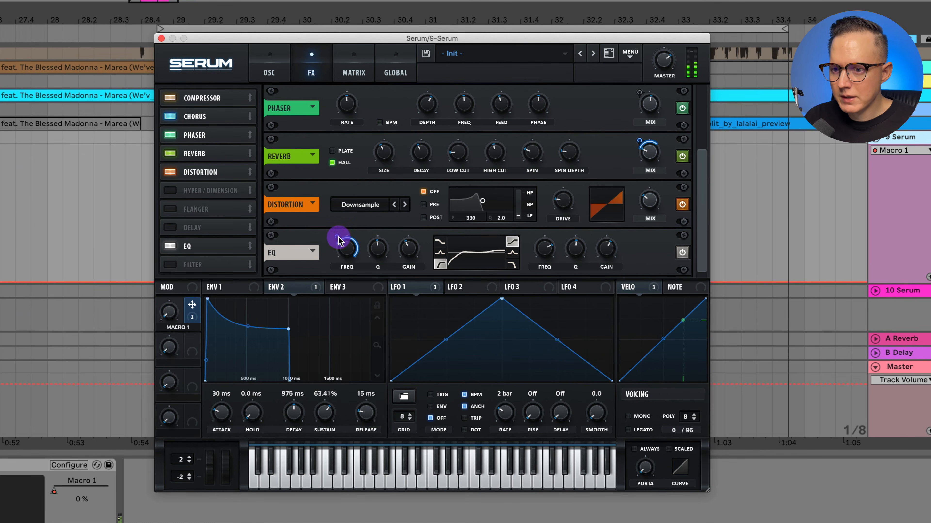
pyautogui.moveTo(338, 237); pyautogui.dragTo(340, 248)
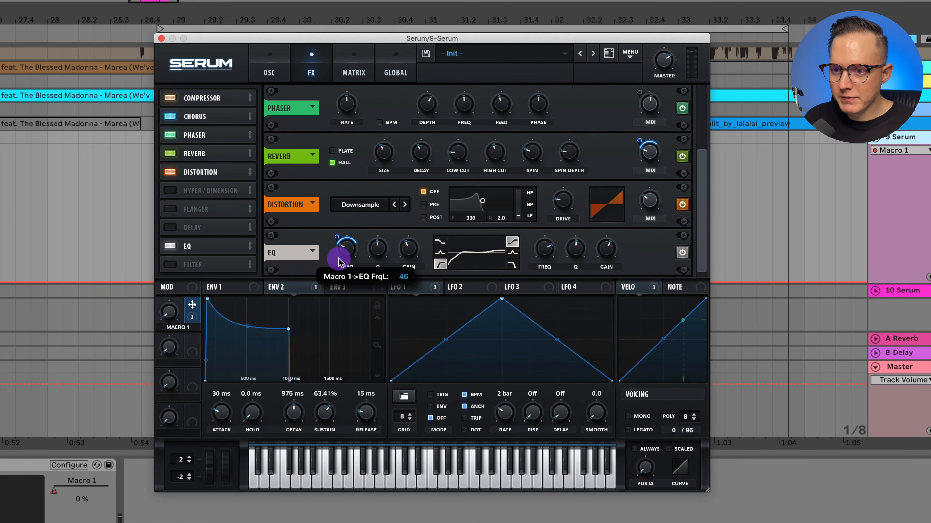
pyautogui.moveTo(337, 263); pyautogui.dragTo(335, 260)
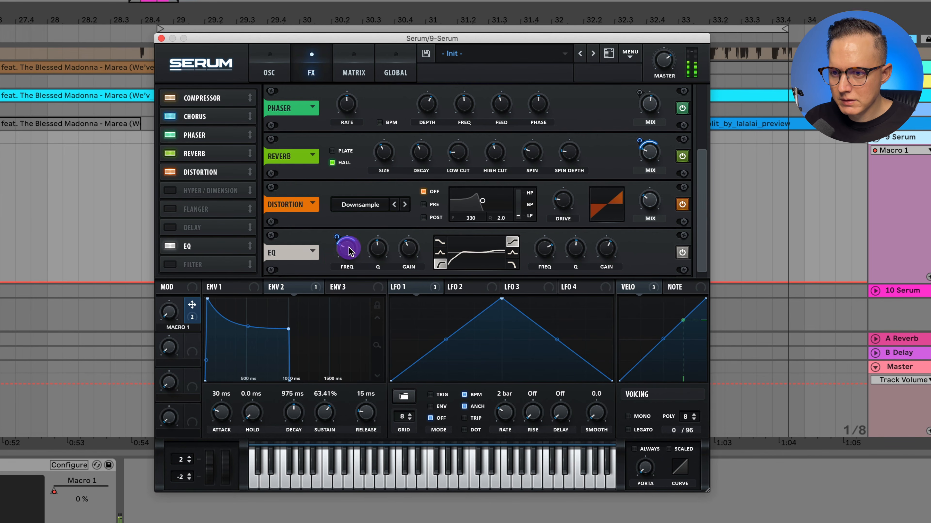
pyautogui.moveTo(415, 252); pyautogui.dragTo(415, 249)
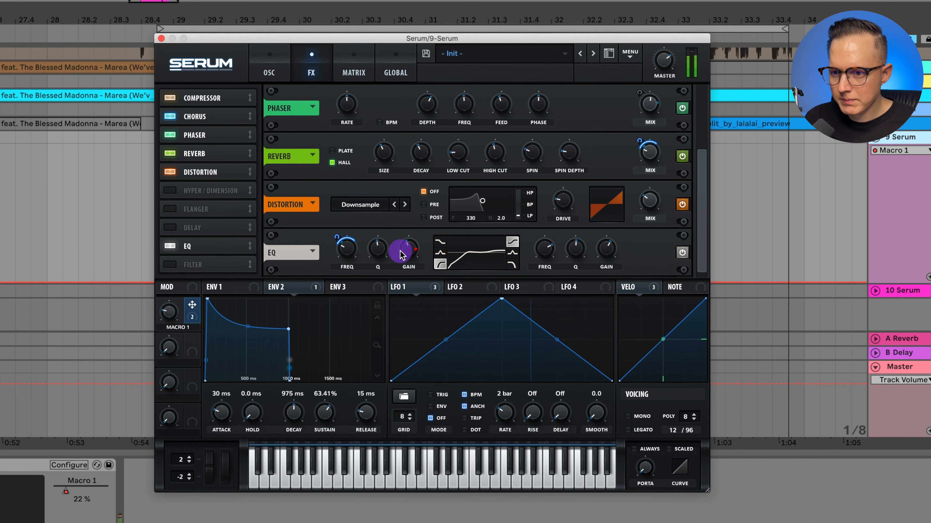
pyautogui.click(380, 251)
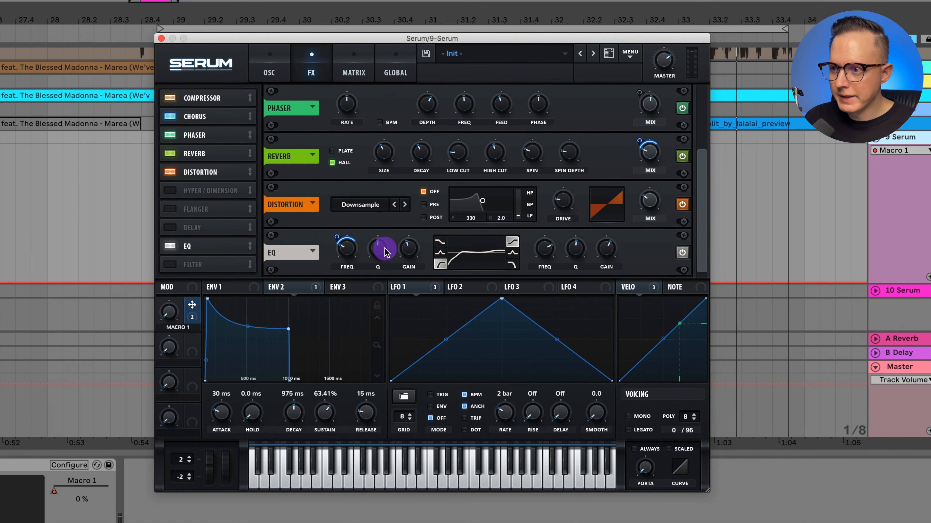
# - Close the synth window and play the arrangement from just before the lead clip to hear the Macro 1 automation
pyautogui.click(161, 39)
pyautogui.click(159, 206)
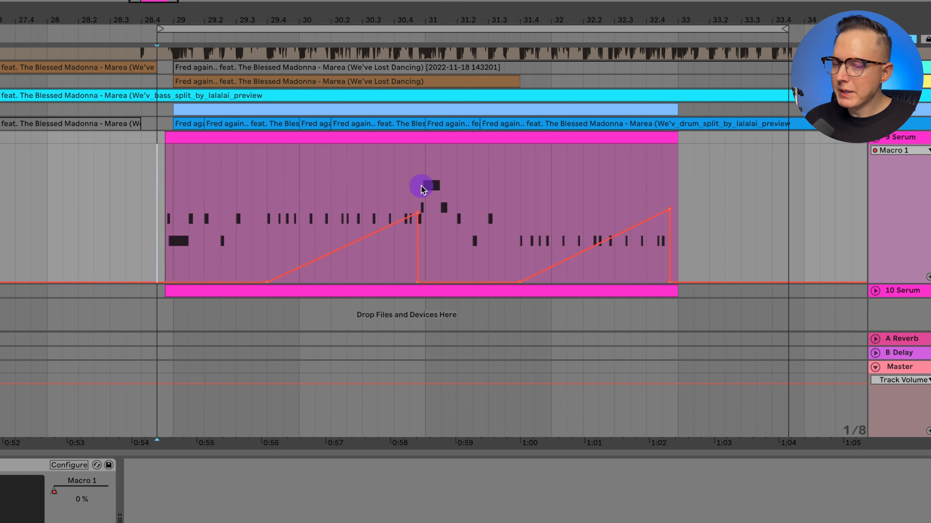
pyautogui.press('space')
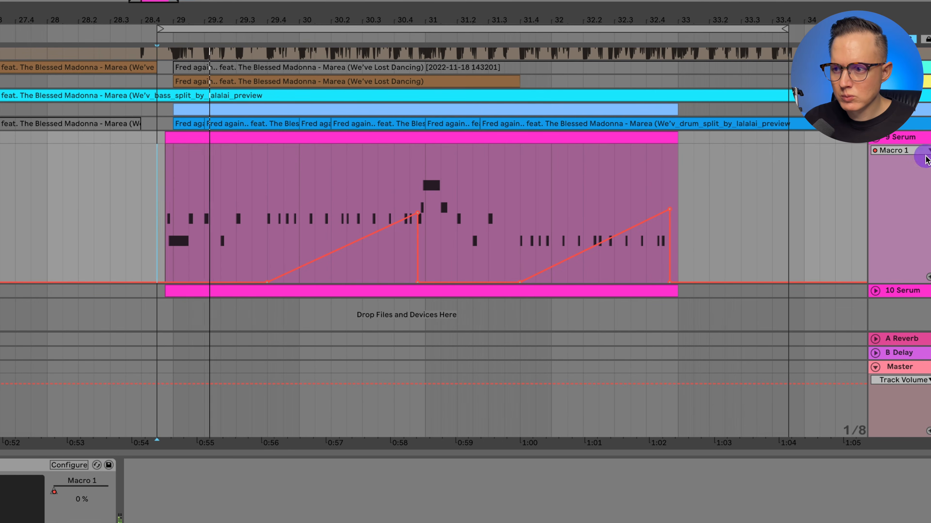